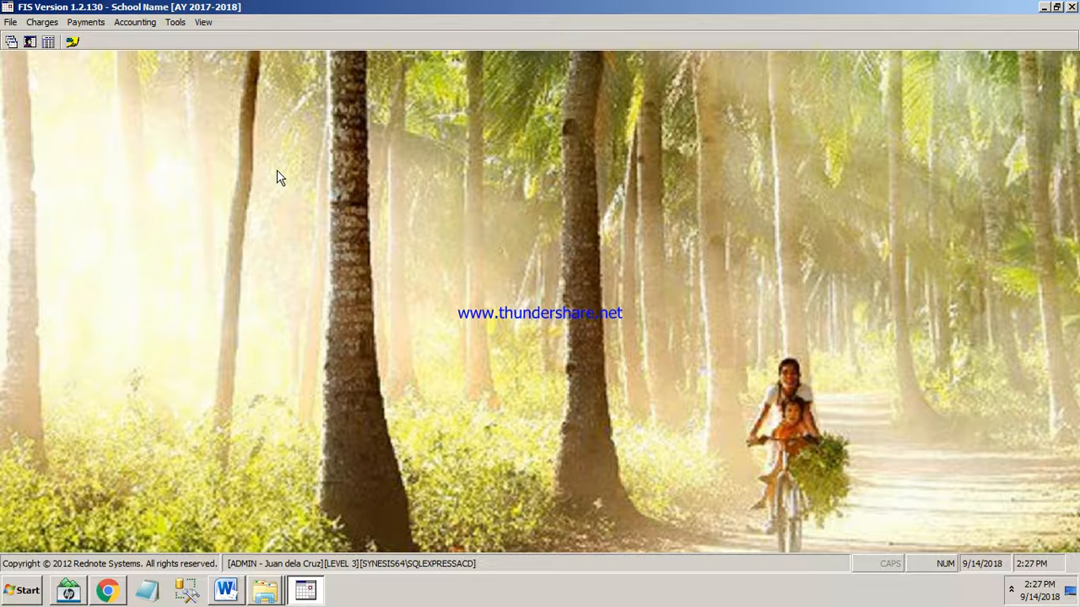
Open the Payment Receipt System and accept the payment terminal settings with Cash on Hand as the peso account.
left_click(87, 25)
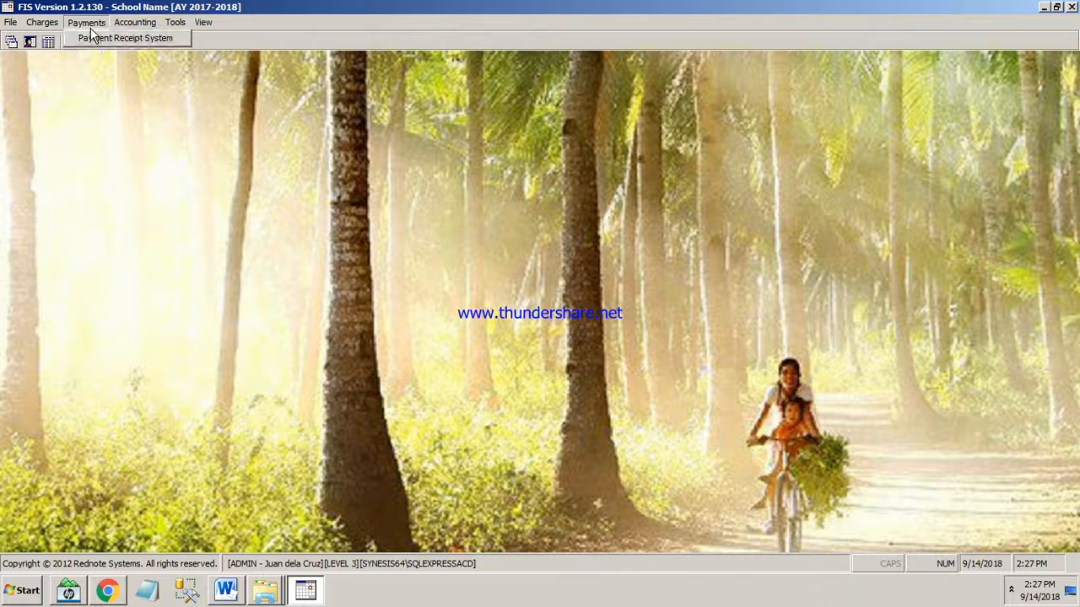
left_click(94, 39)
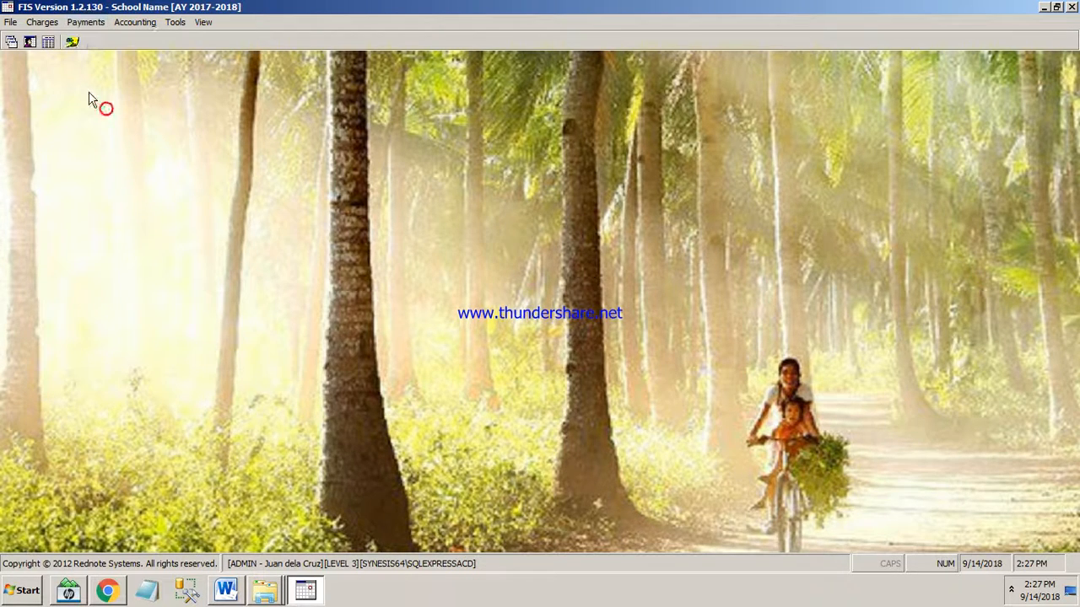
left_click(73, 42)
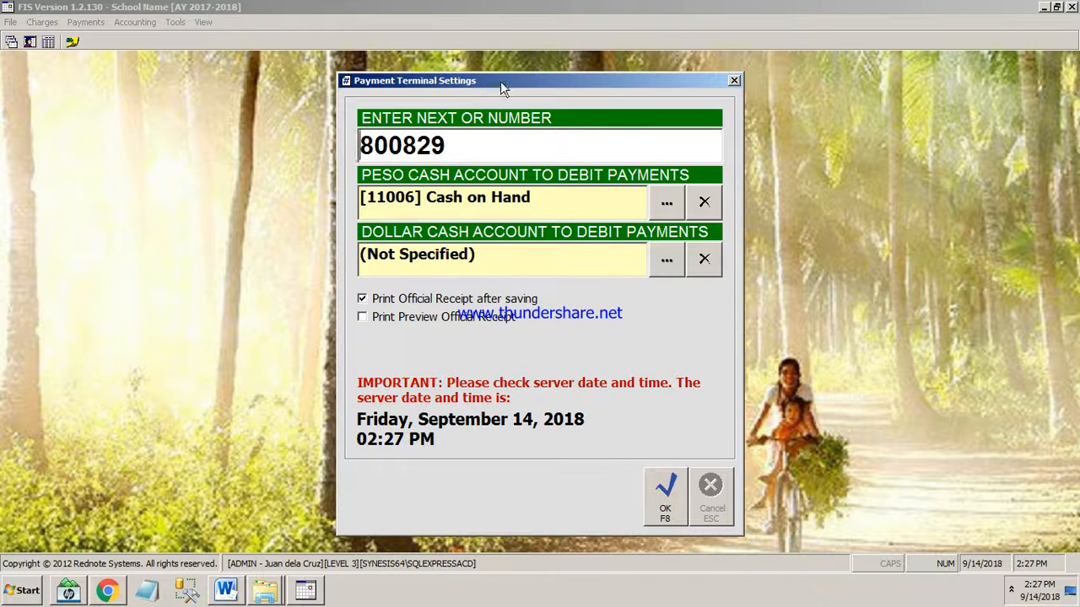
left_click(666, 512)
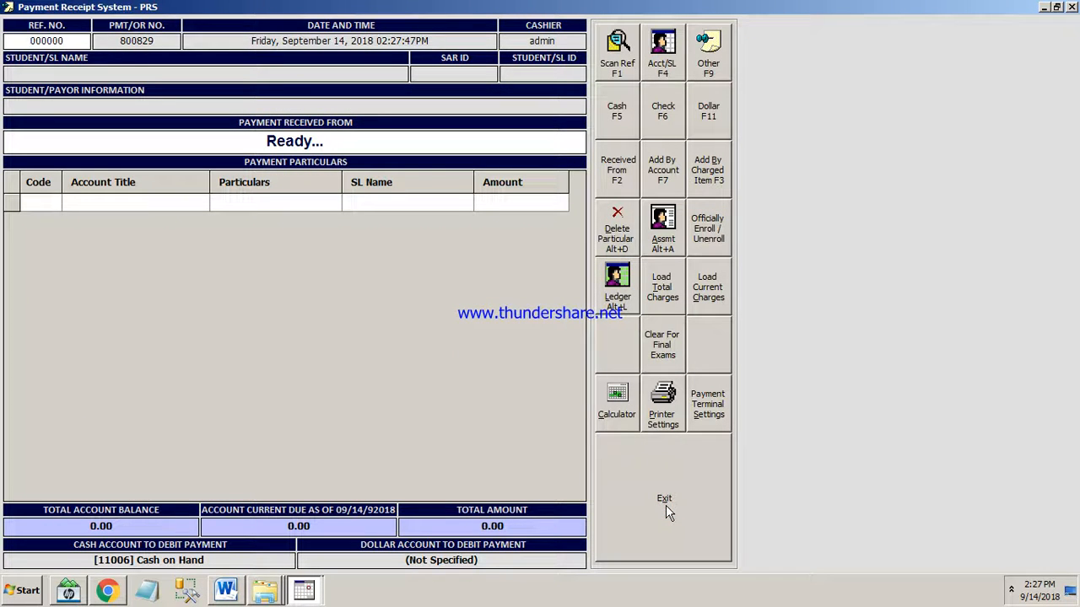
Open the student/employee account search and look up the student by the first letters of the surname.
left_click(666, 67)
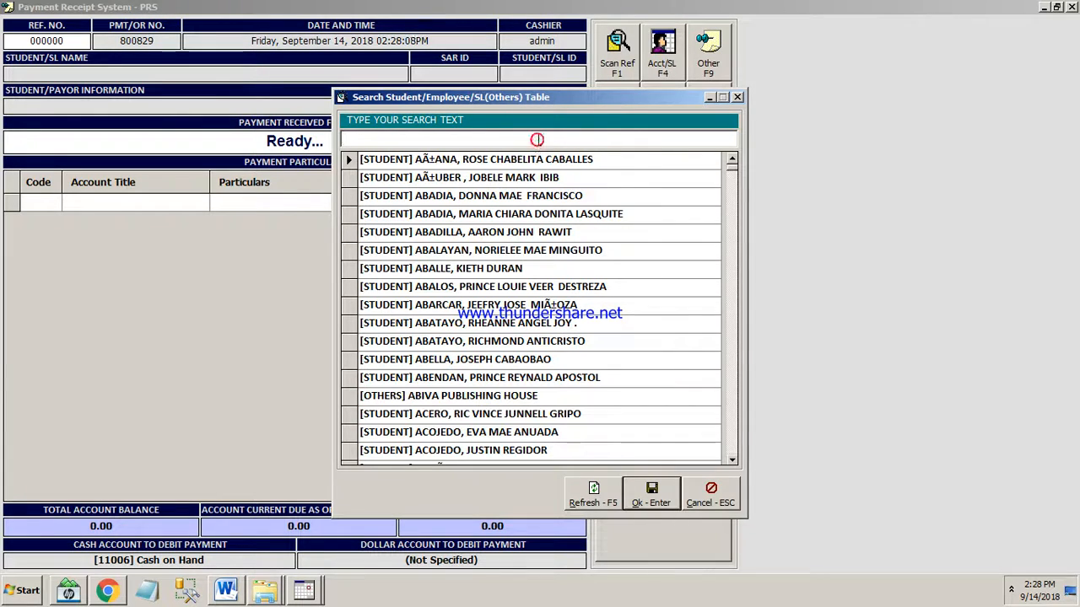
left_click_drag(734, 168, 732, 455)
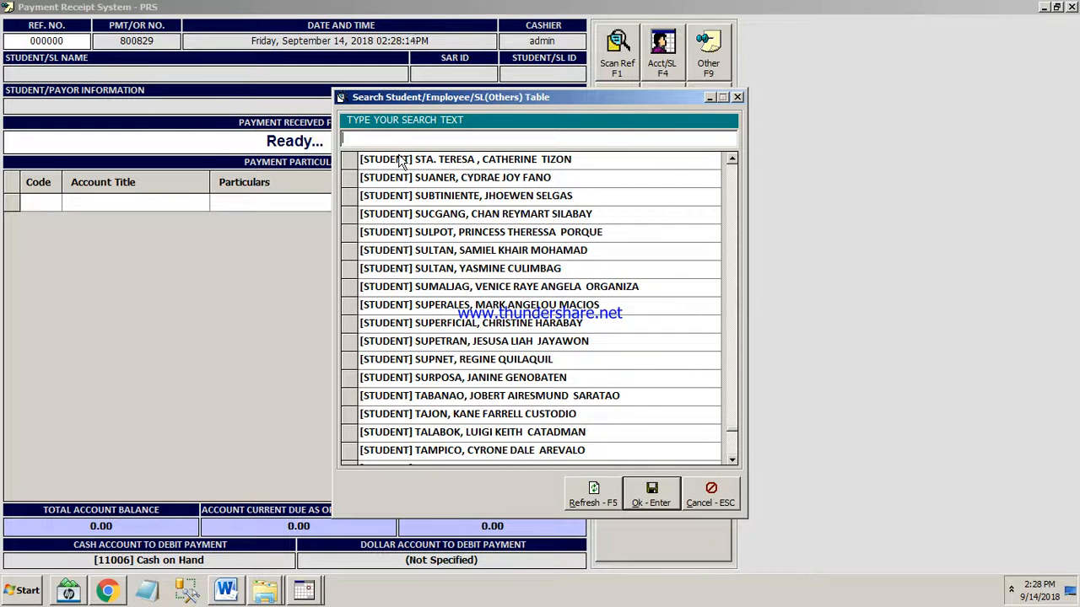
type("rude")
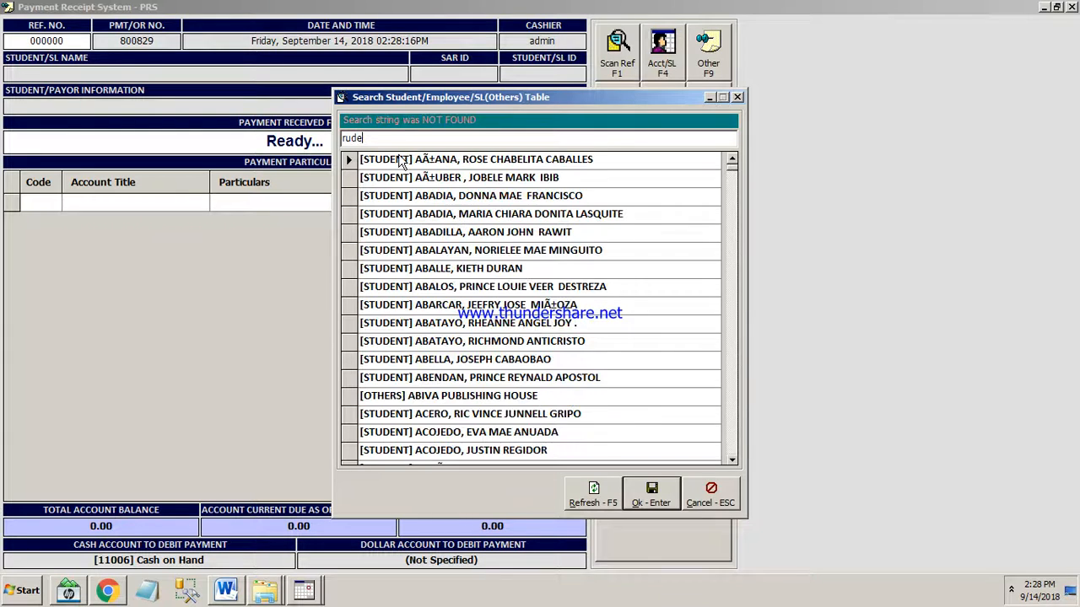
key("BackSpace")
key("BackSpace")
key("BackSpace")
type("duter")
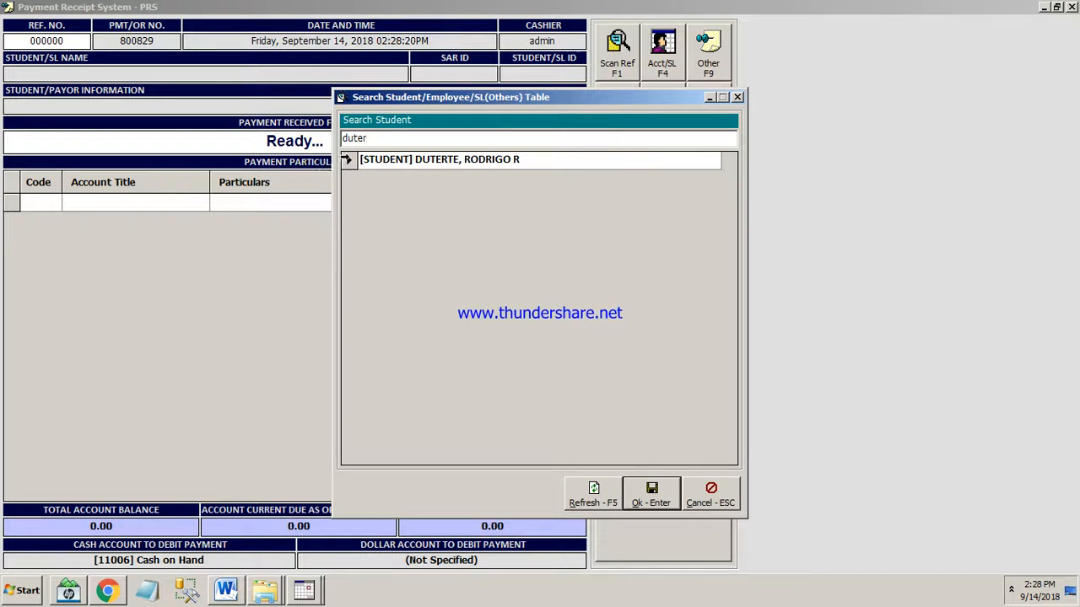
Select the matching student record and refresh the search table to list all accounts.
left_click(346, 161)
double_click(411, 138)
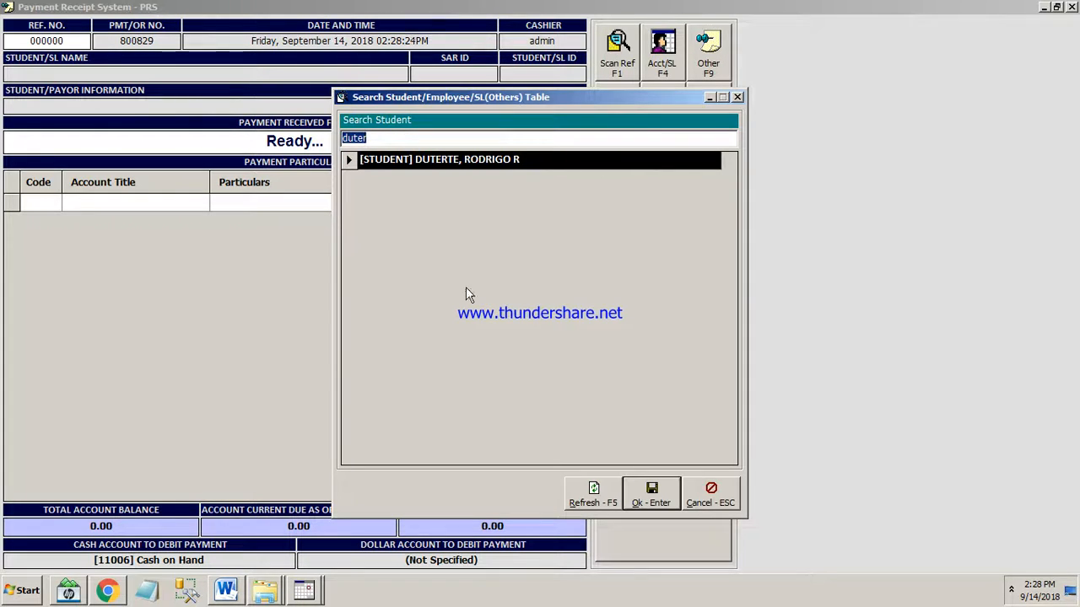
left_click(592, 499)
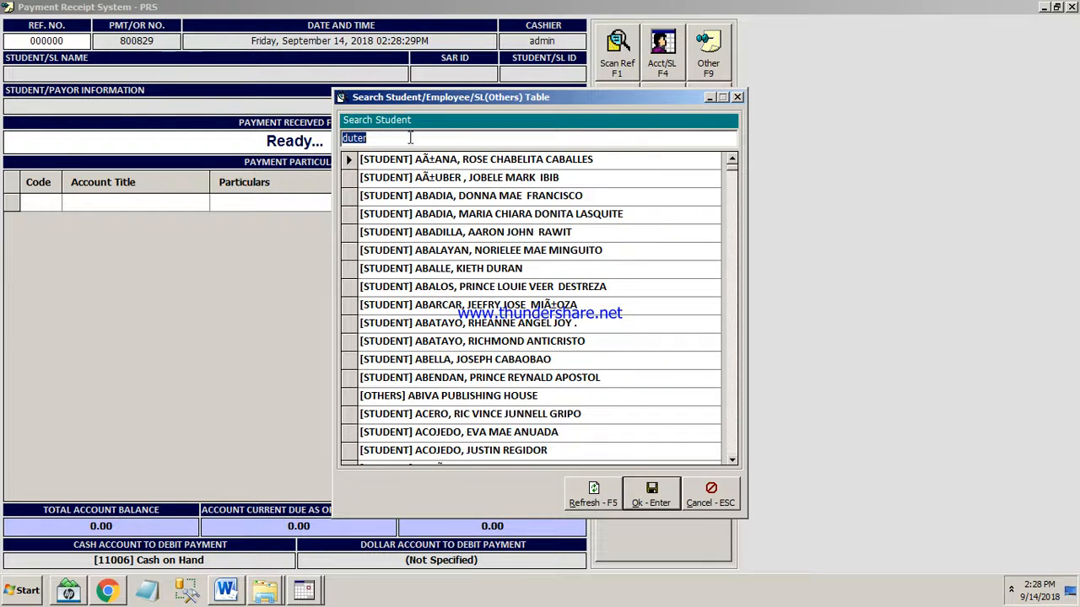
Search for the student by surname again and load the selected record into the payment form.
type("duter")
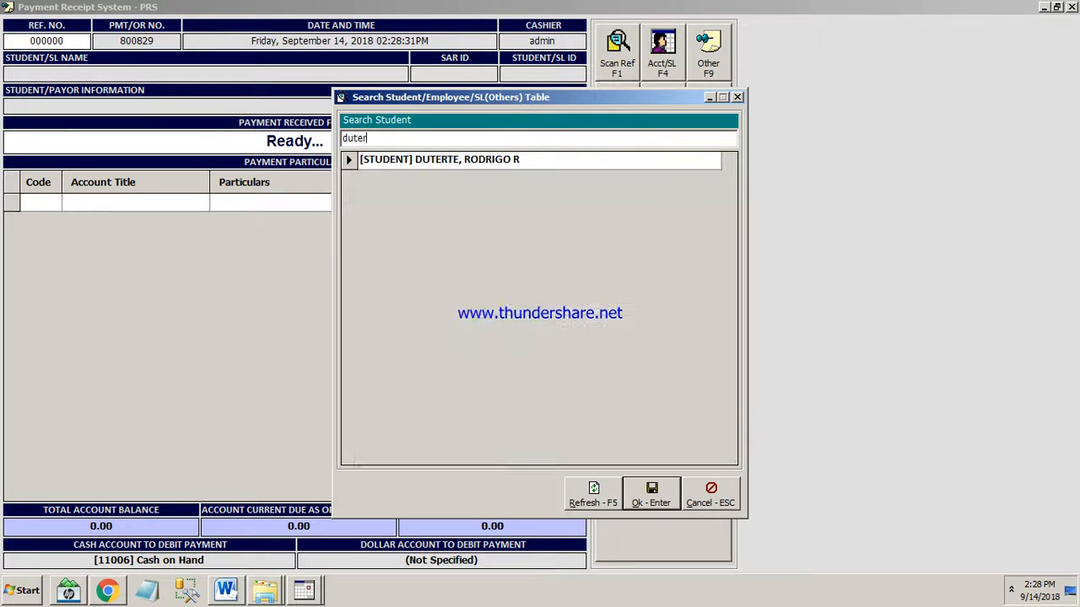
left_click(347, 159)
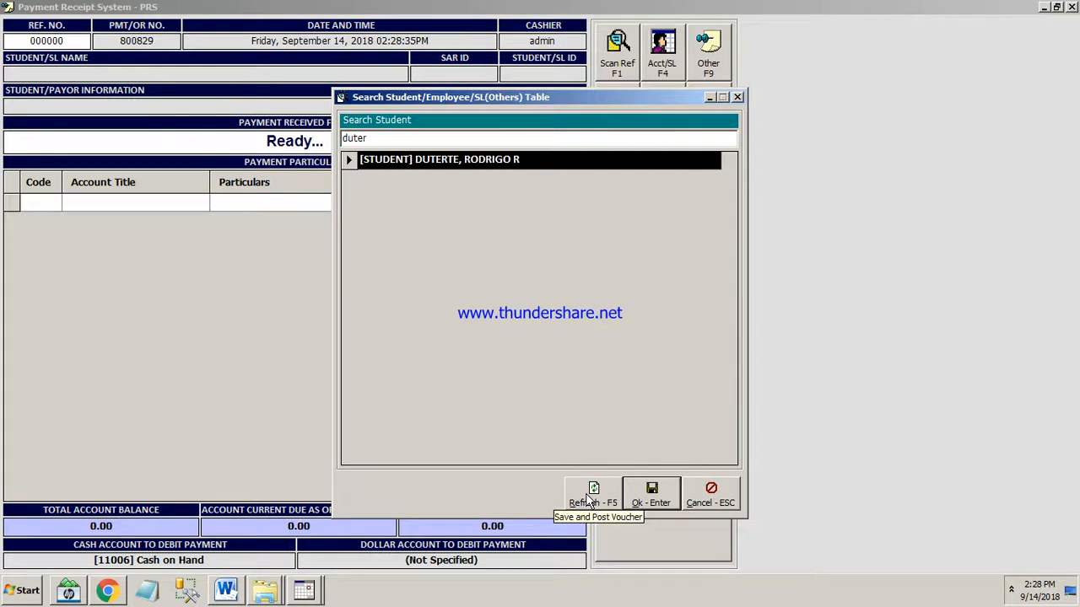
left_click(403, 141)
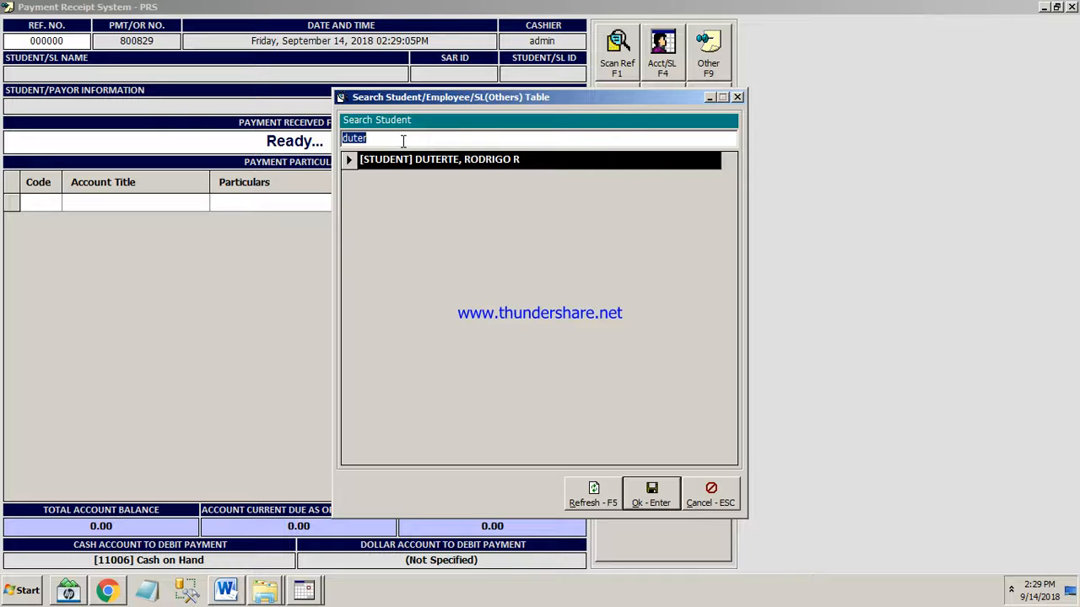
type("duter")
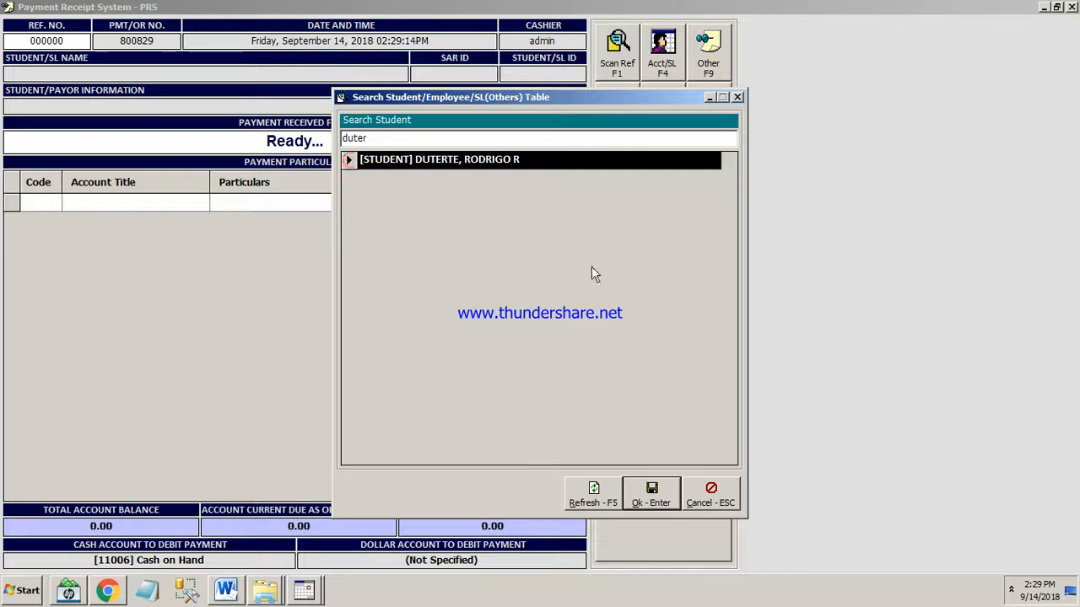
left_click(654, 496)
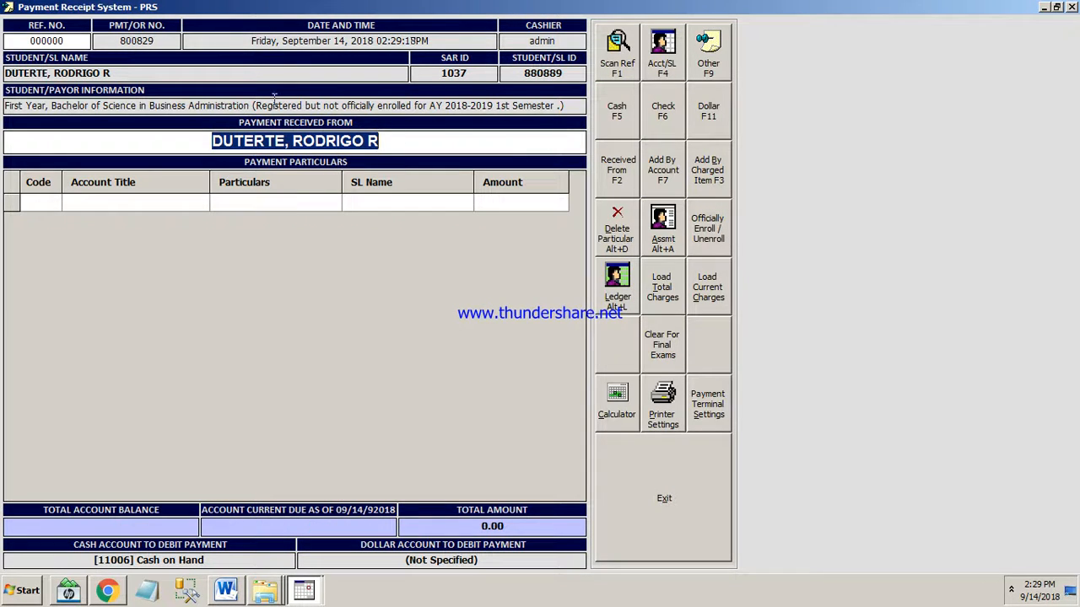
Review the student's name and enrollment information, and open the student's assessment to check the course and year level.
left_click_drag(6, 72, 111, 74)
left_click_drag(7, 106, 300, 108)
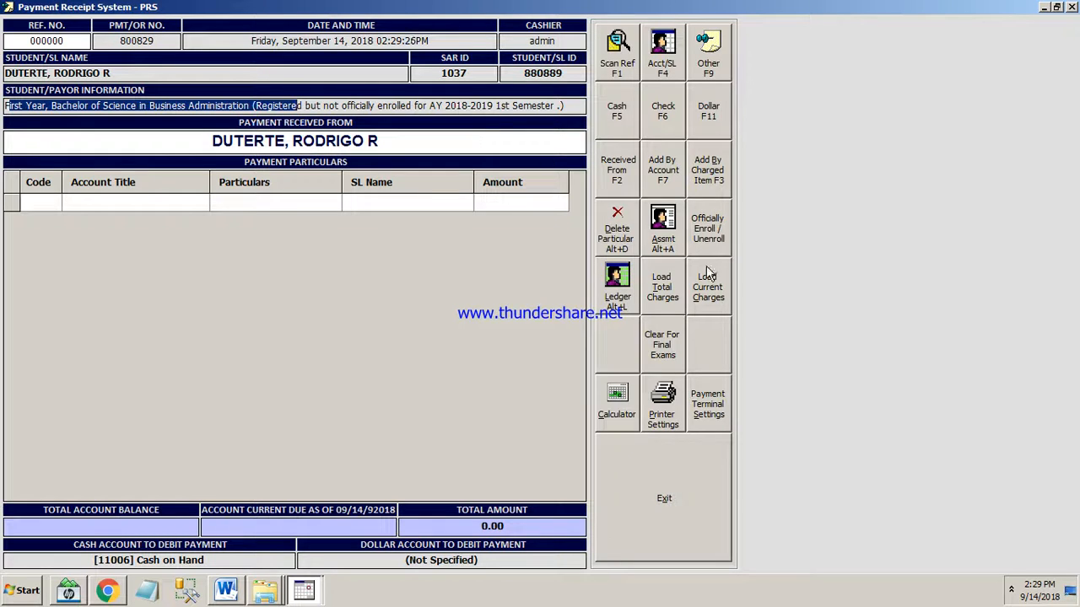
left_click(664, 228)
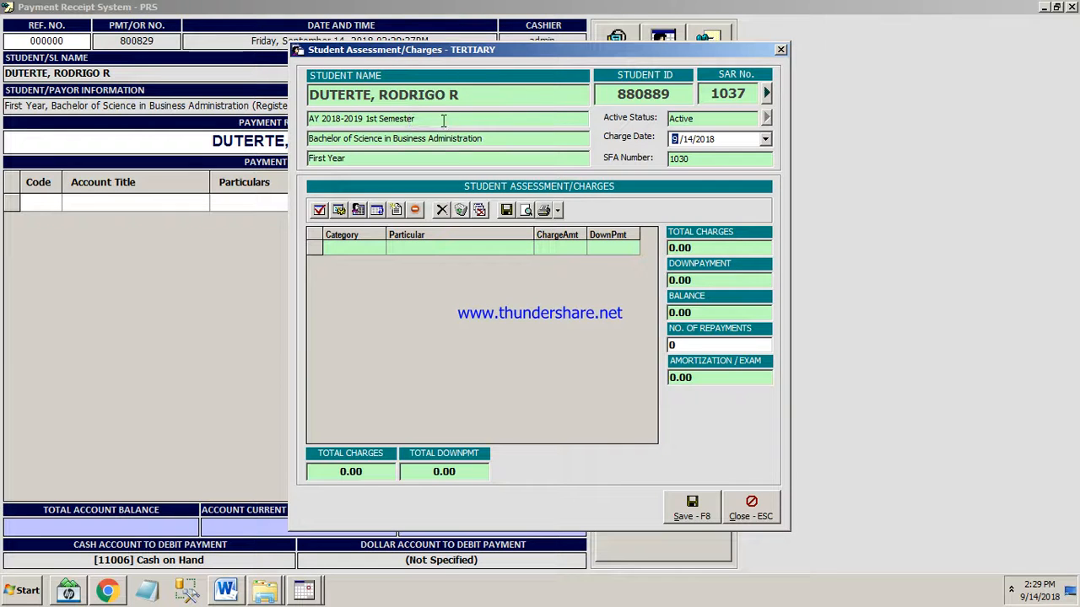
left_click(482, 139)
left_click(330, 158)
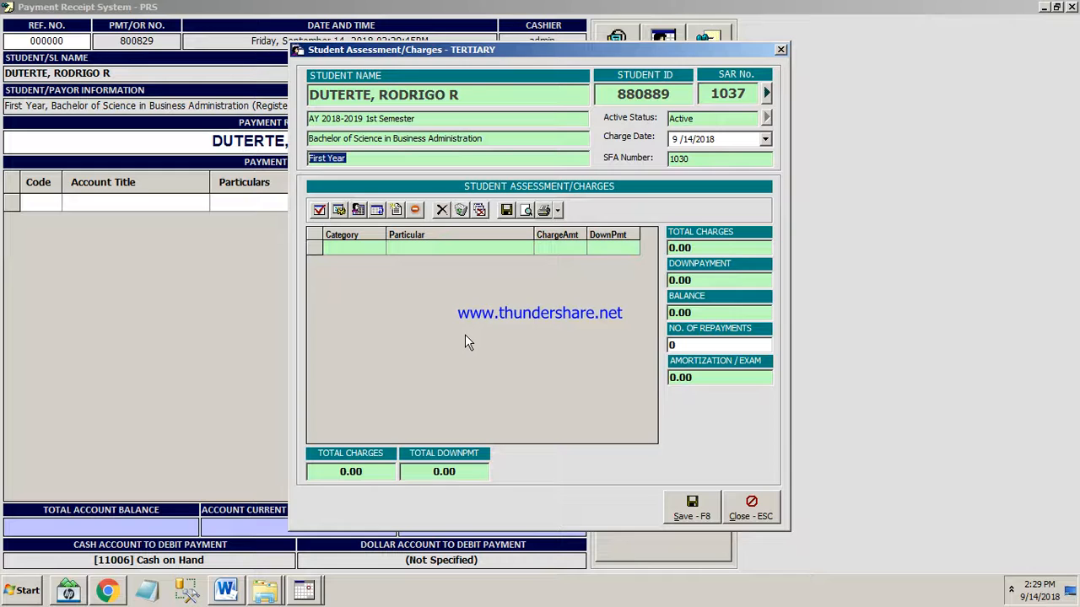
Generate the student's assessment based on year level and compare the charges with the listed course and year.
left_click(340, 211)
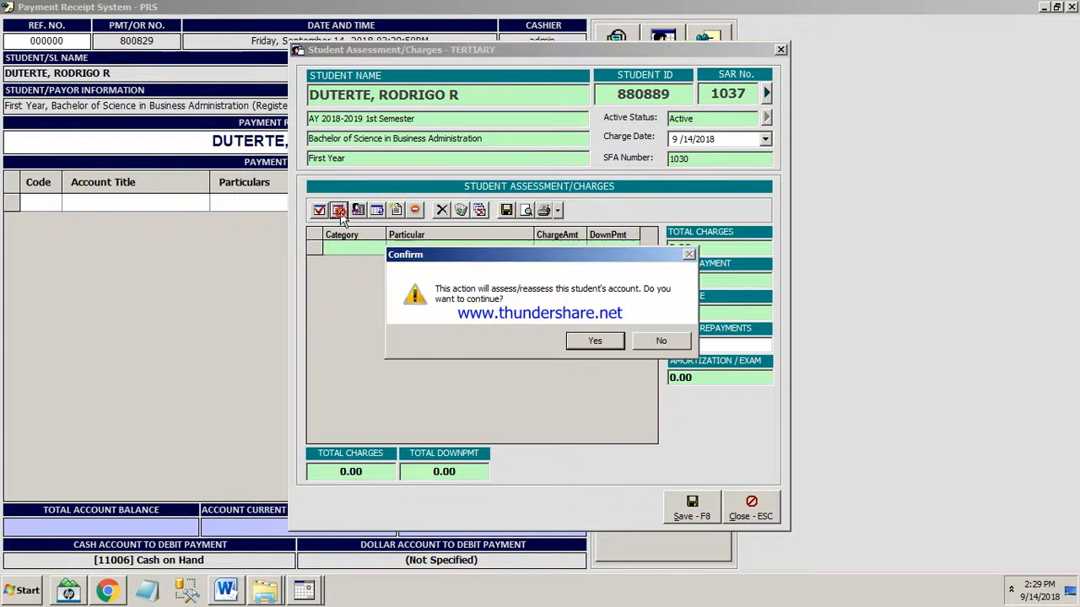
left_click(594, 341)
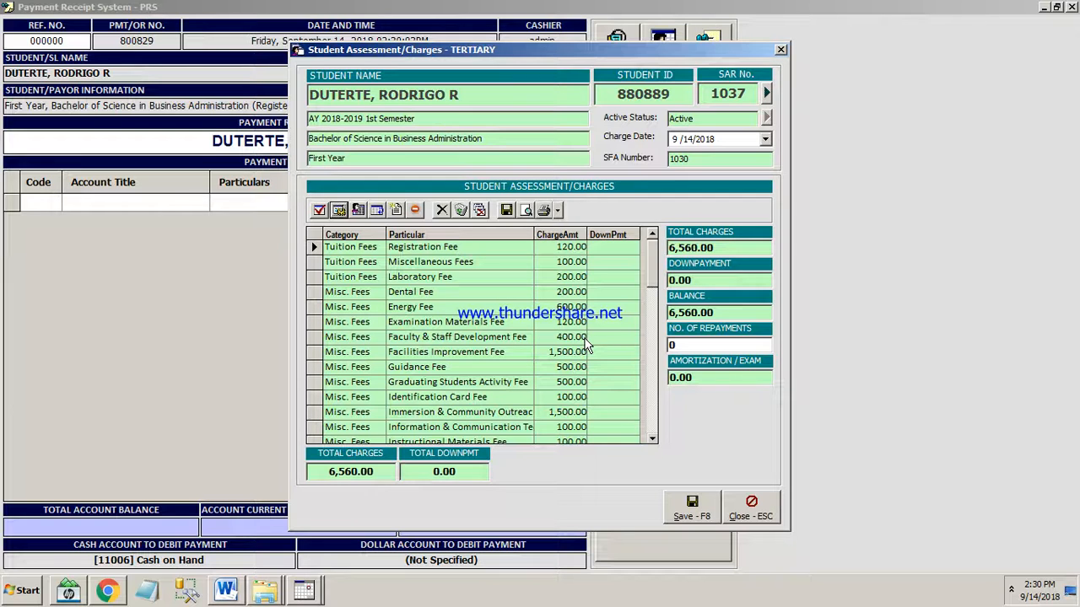
left_click(498, 138)
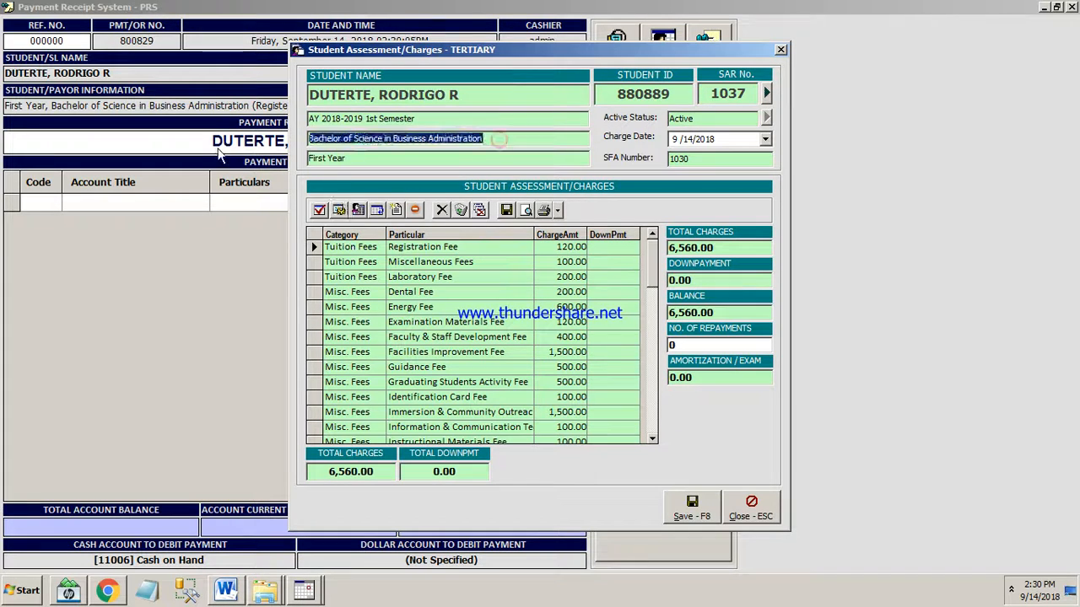
left_click(361, 159)
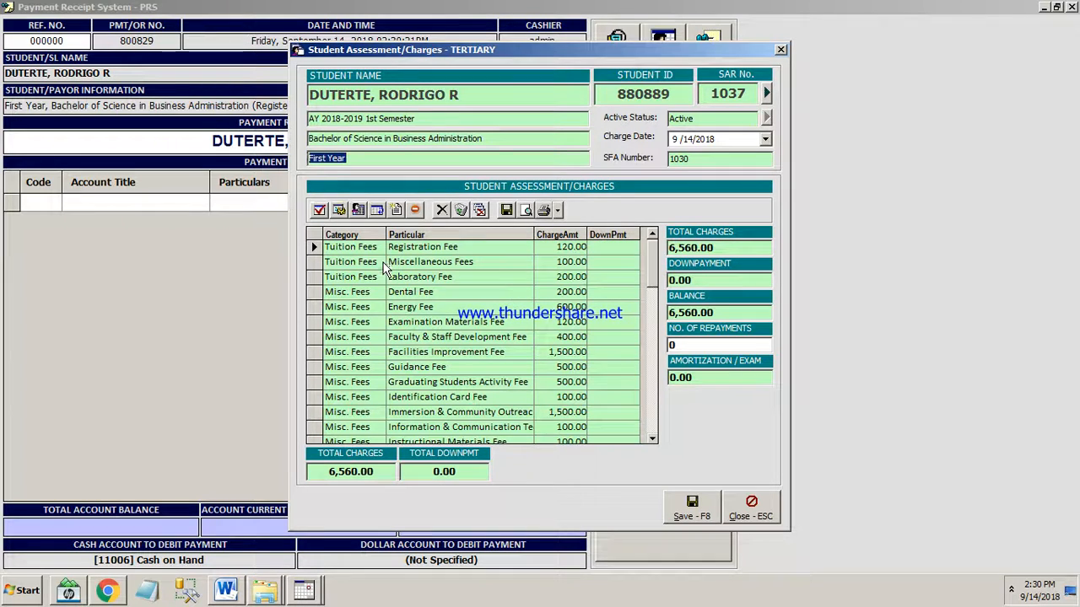
left_click_drag(482, 138, 308, 137)
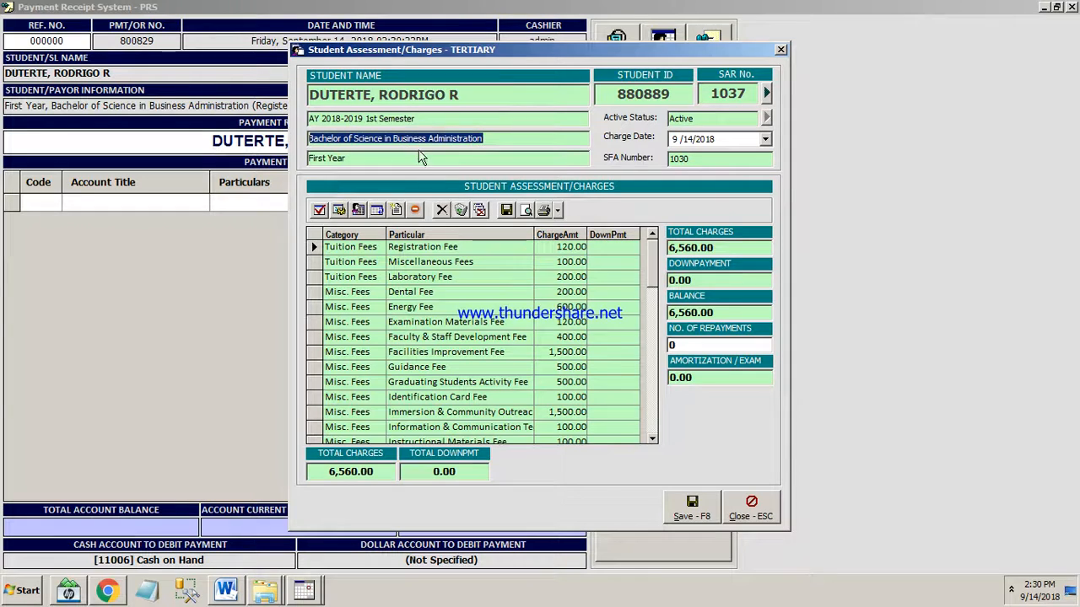
left_click(374, 161)
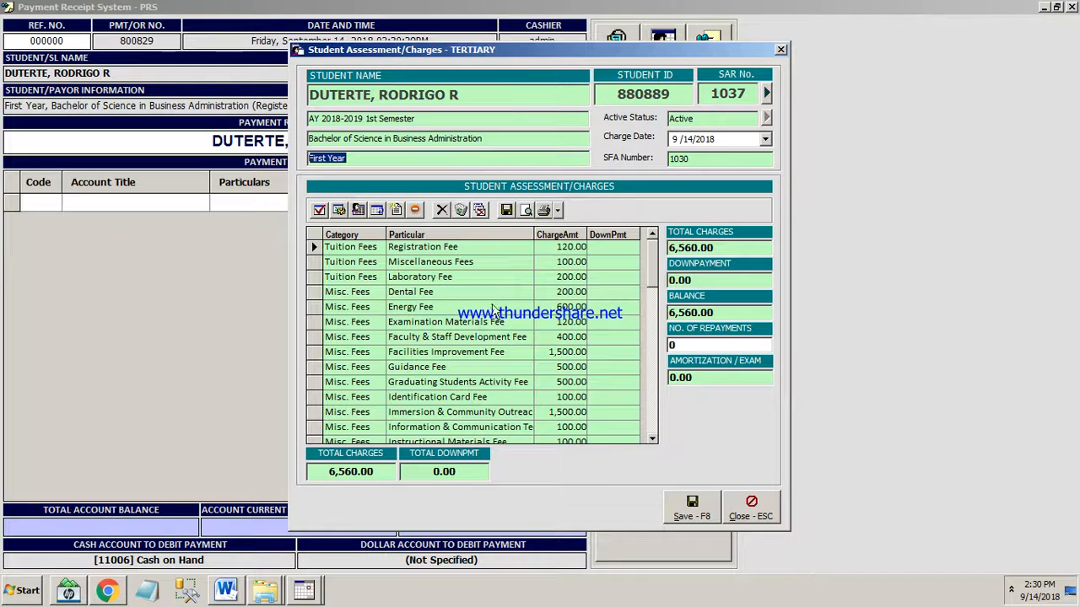
left_click(477, 92)
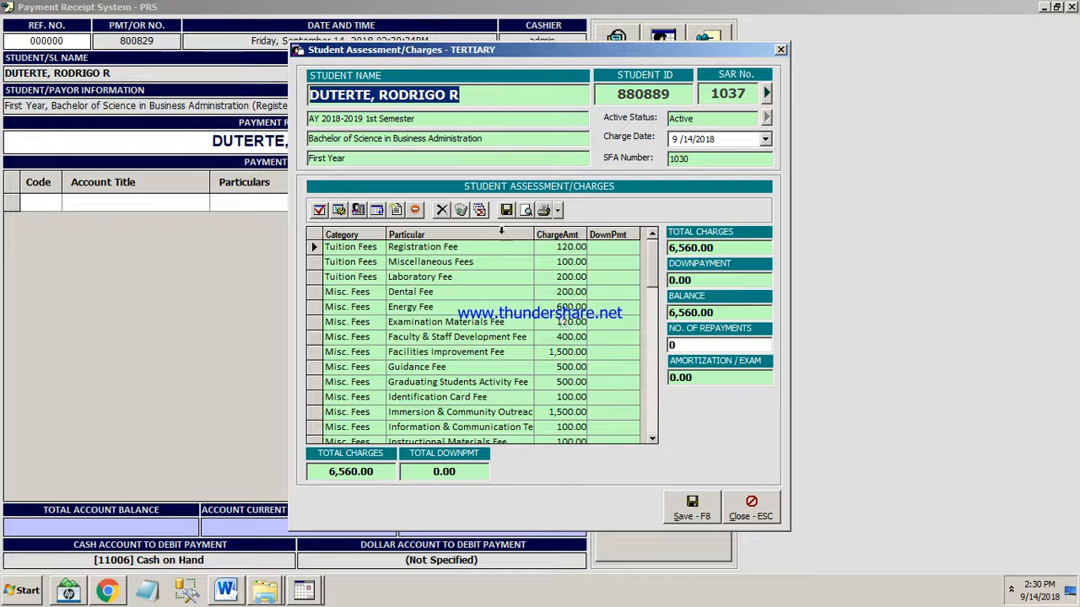
Delete all charge items from the student's assessment and check the course shown in the record.
left_click(461, 210)
left_click(596, 340)
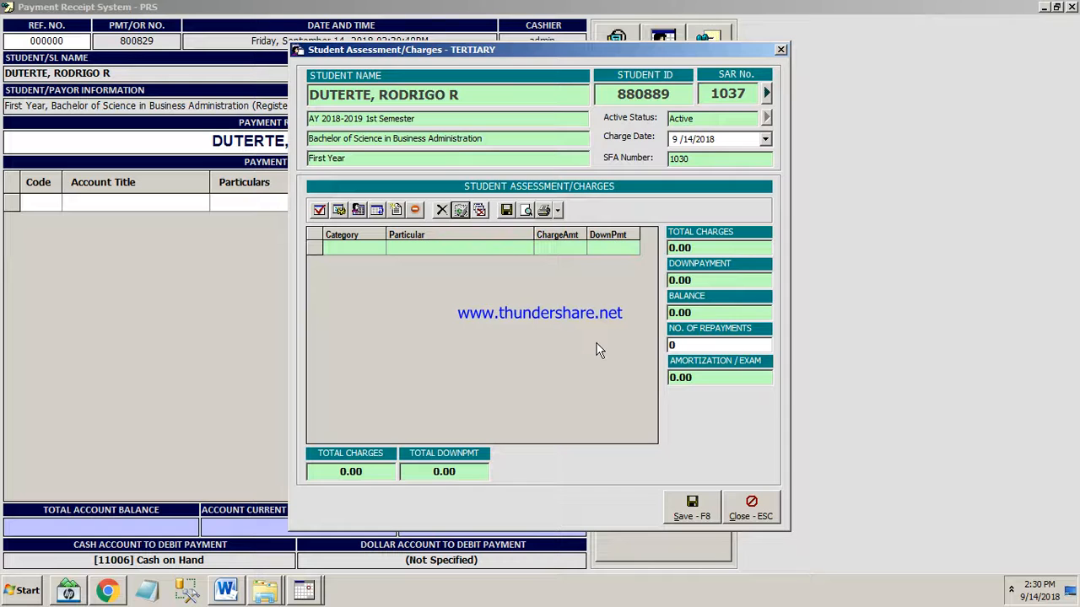
left_click(492, 138)
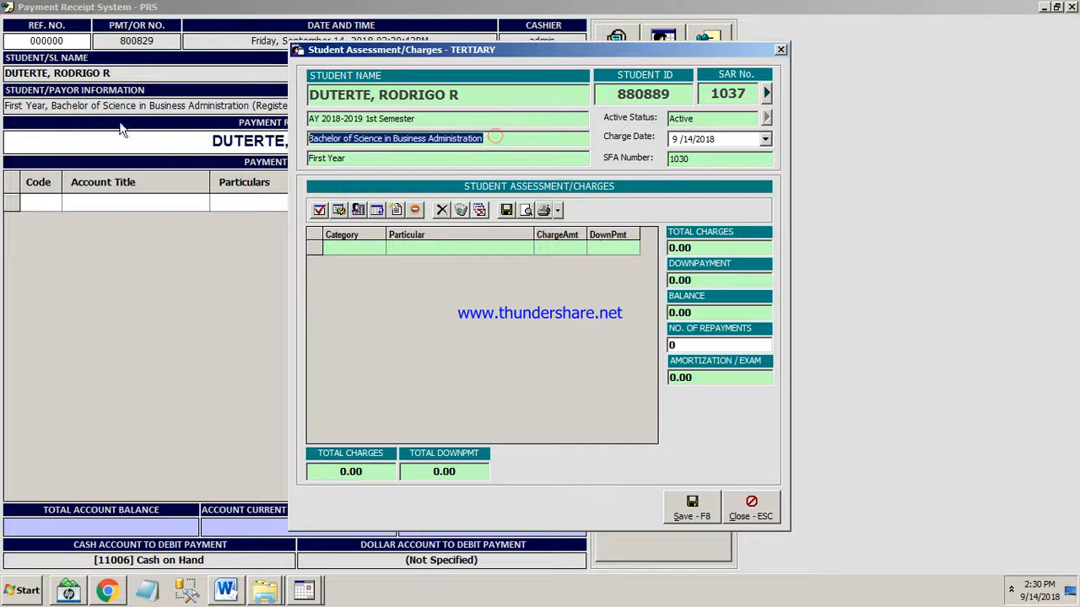
Generate the assessment from the BSIT FEES schedule of fees and delete all the resulting charge items.
left_click(378, 213)
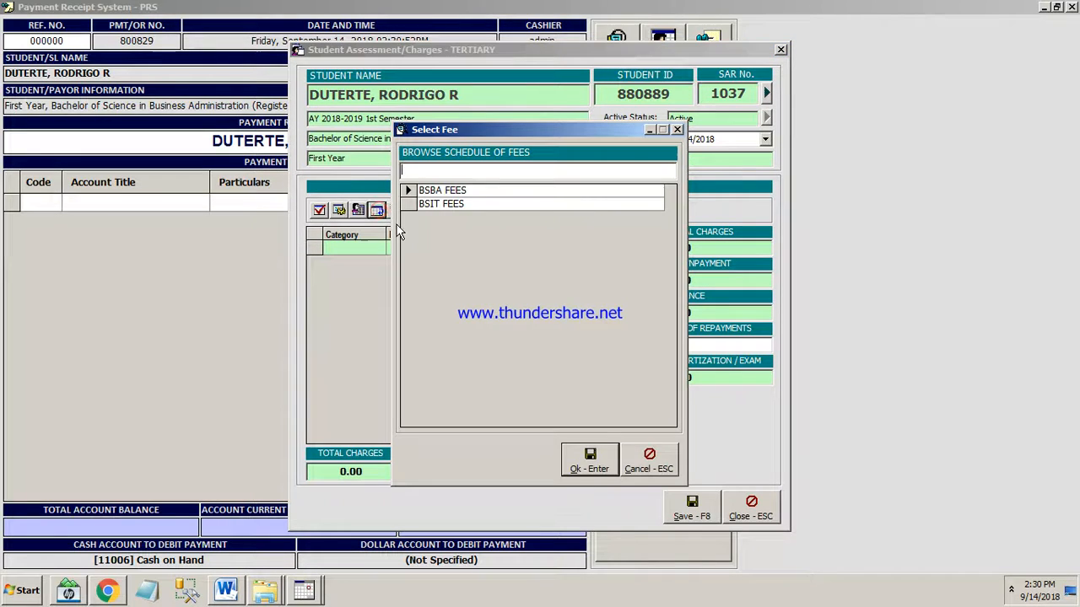
left_click(446, 207)
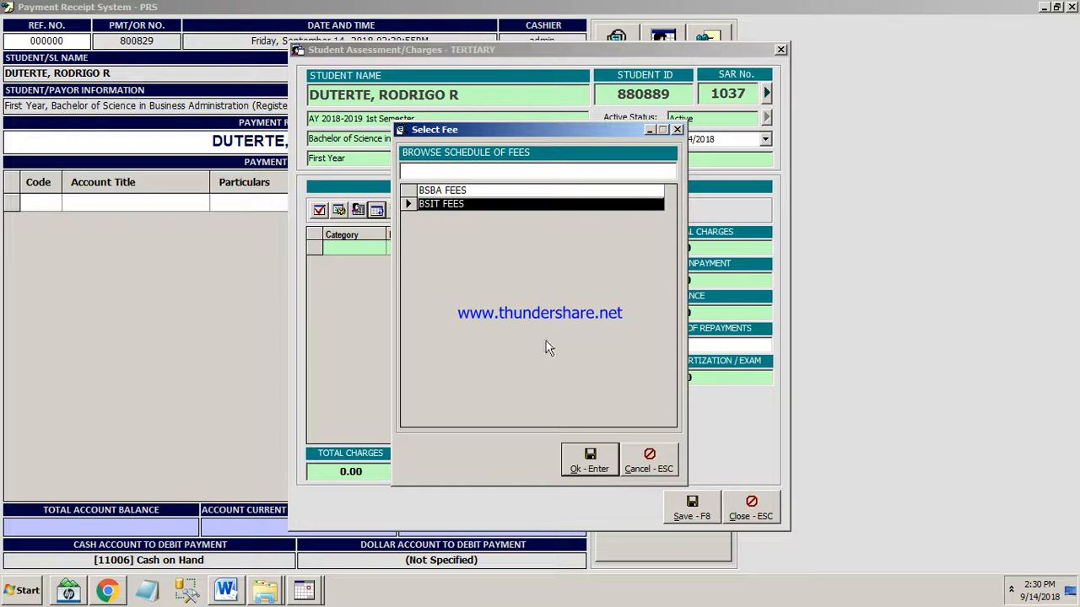
left_click(590, 464)
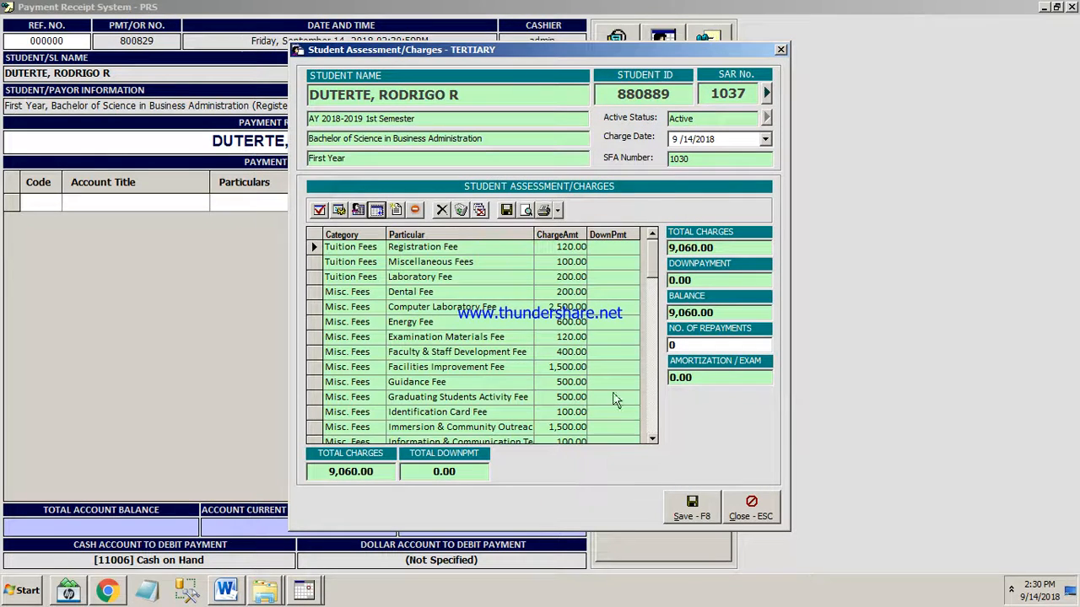
left_click(461, 211)
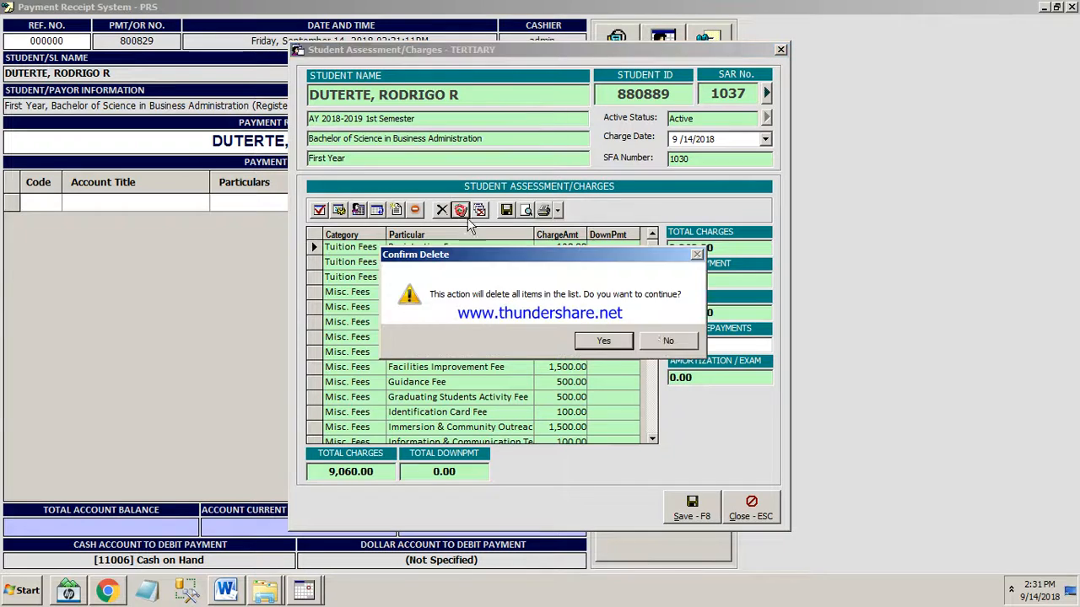
left_click(609, 341)
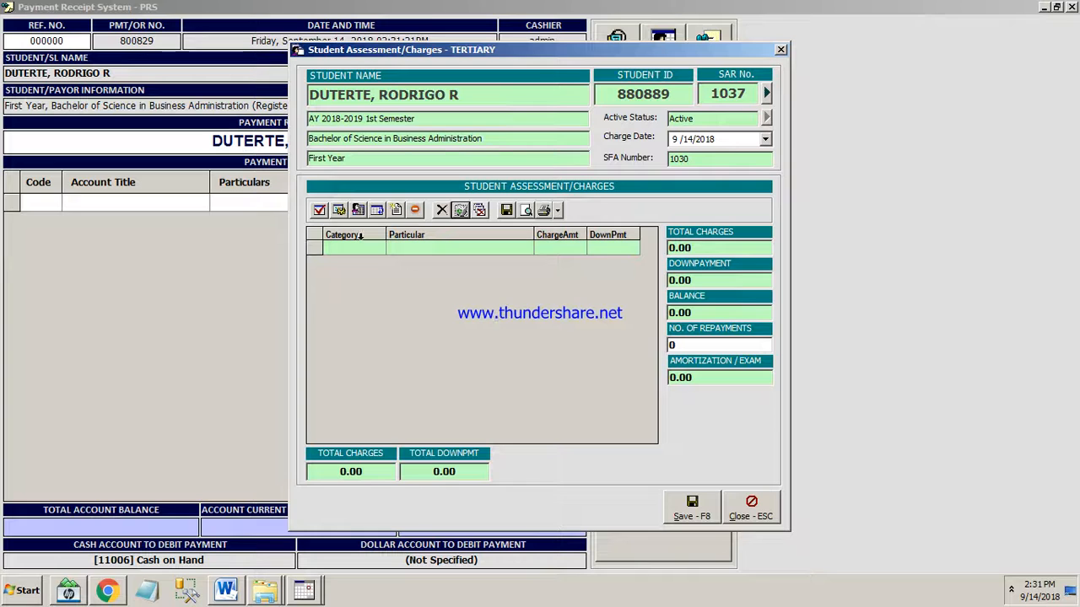
Regenerate the assessment charges based on the student's year level and select the Laboratory Fee item.
left_click(338, 210)
left_click(591, 341)
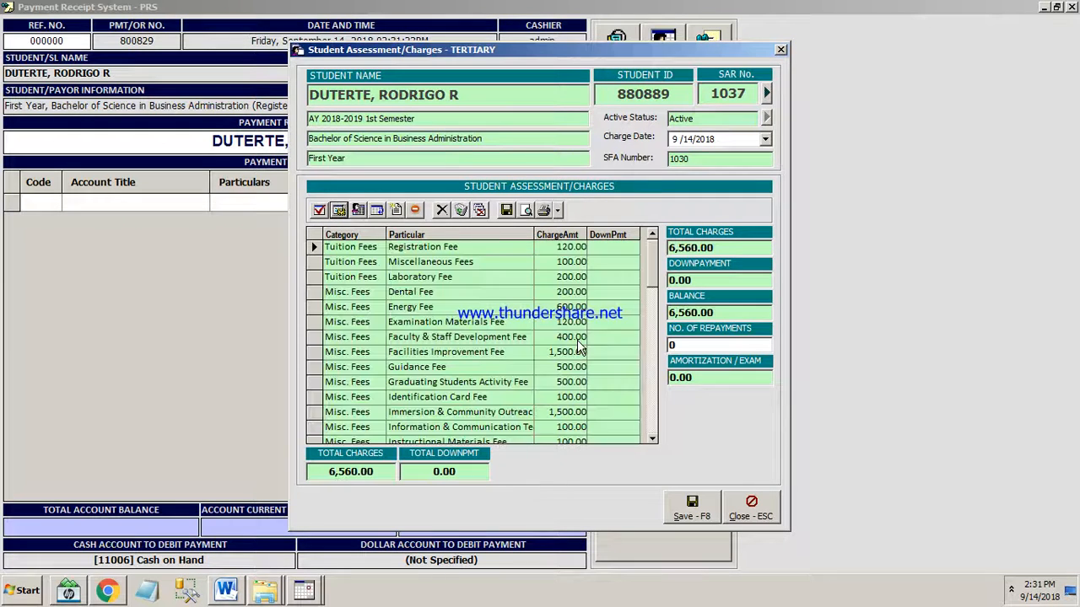
left_click(312, 277)
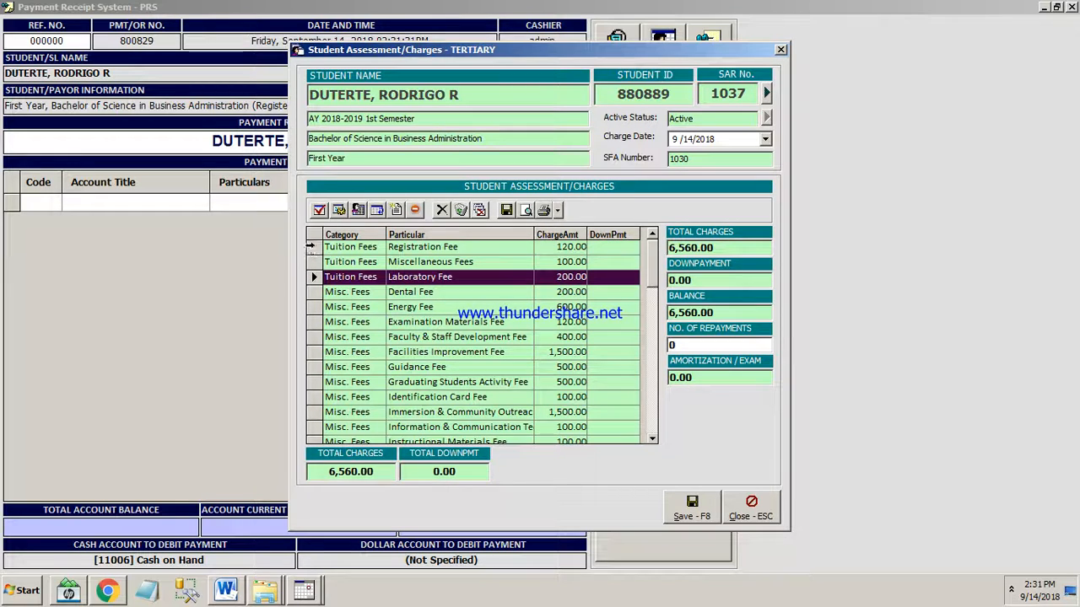
left_click(311, 246)
left_click(311, 278)
Add the Tuition Fee Discount - 50% item to the student's assessment charges.
left_click(416, 211)
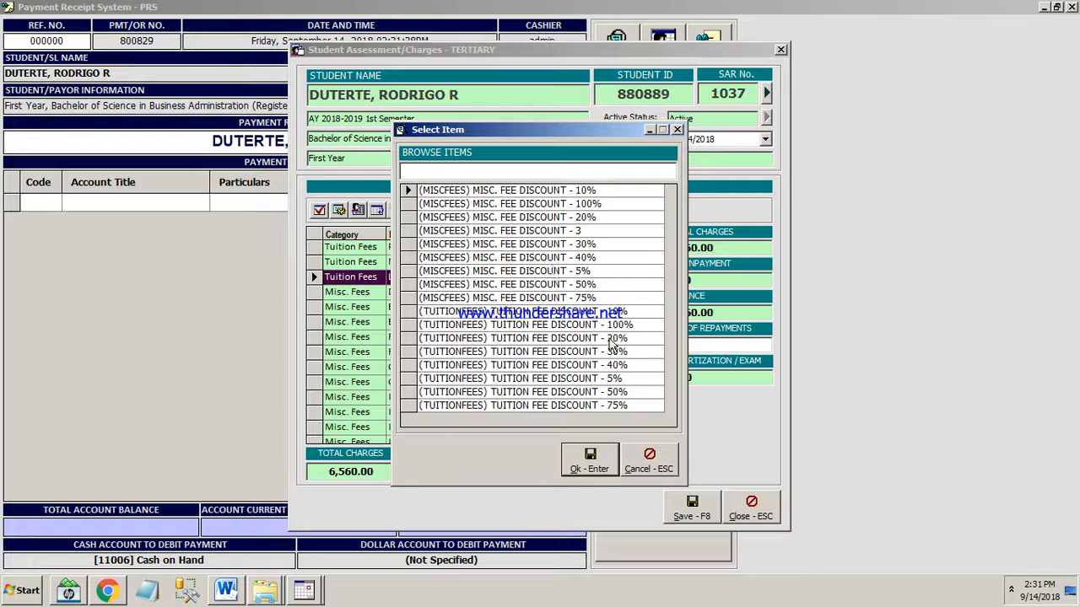
left_click(619, 394)
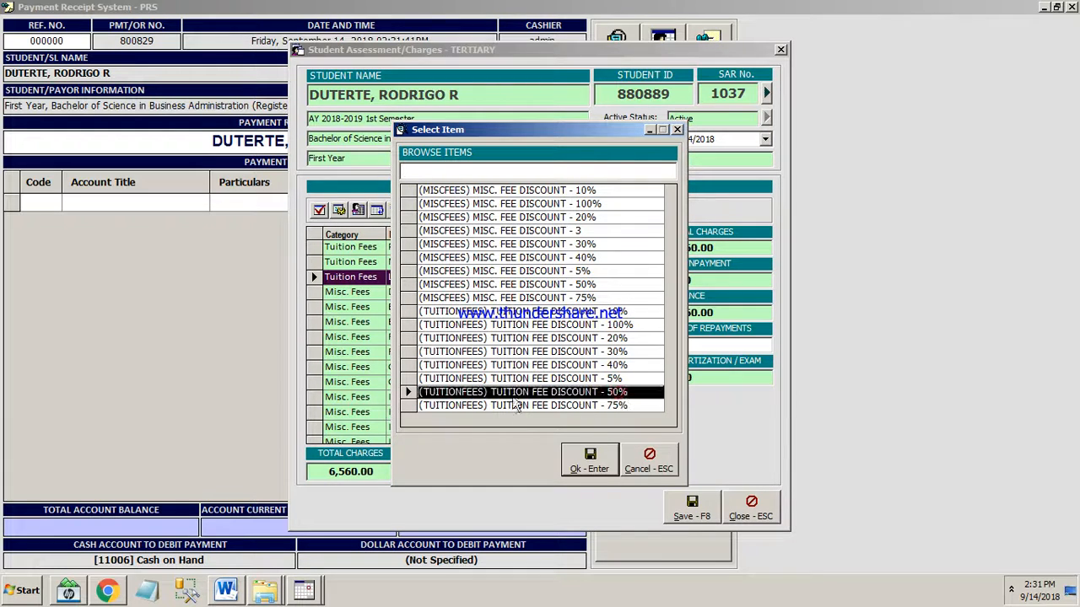
left_click(594, 468)
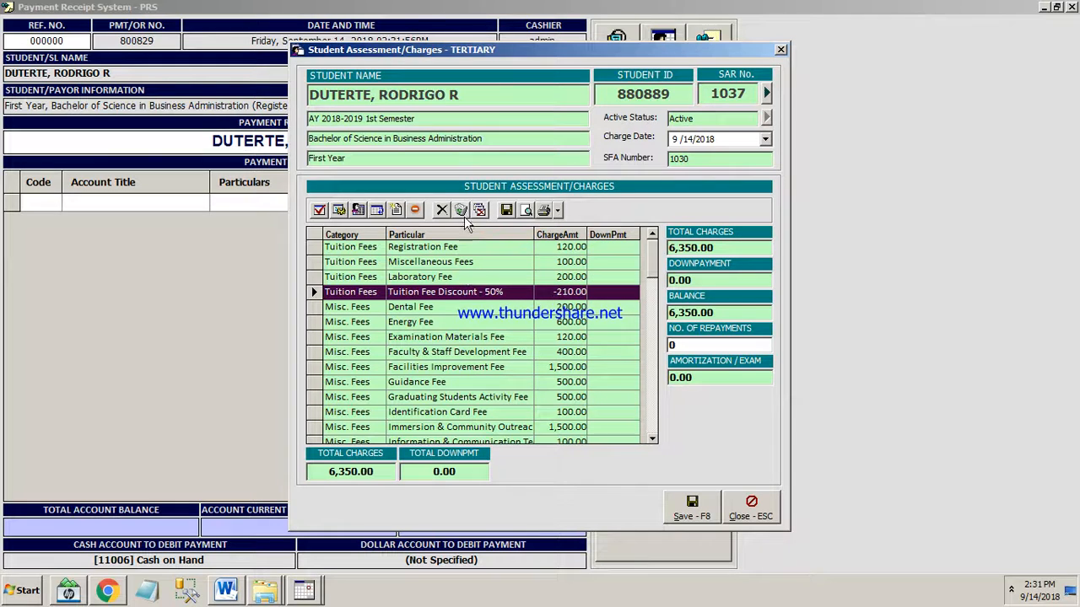
Delete the 50% tuition fee discount item from the assessment and review the remaining charges.
left_click(442, 211)
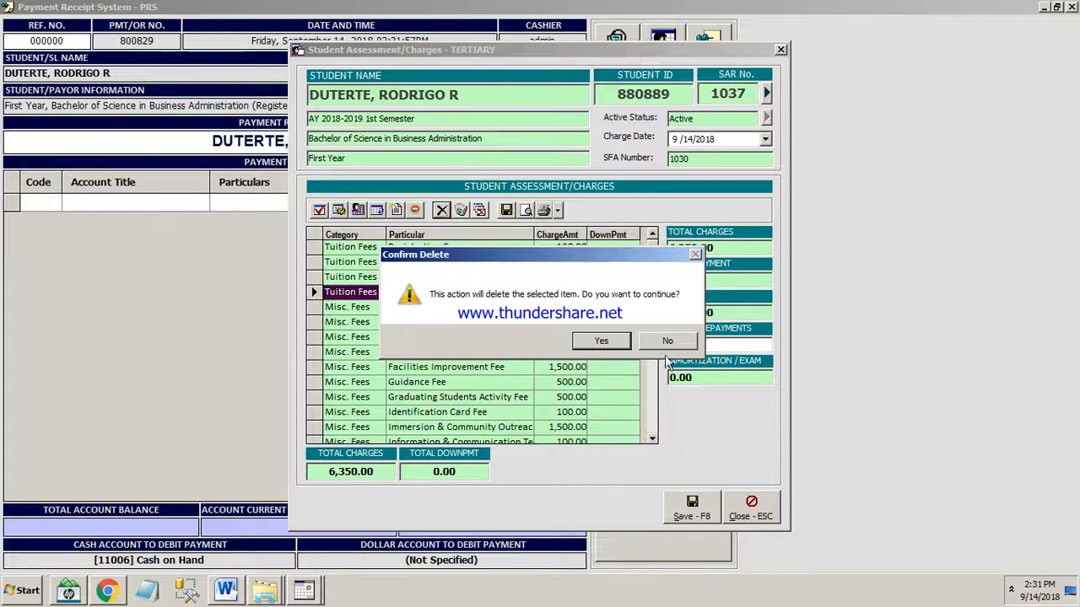
left_click(600, 350)
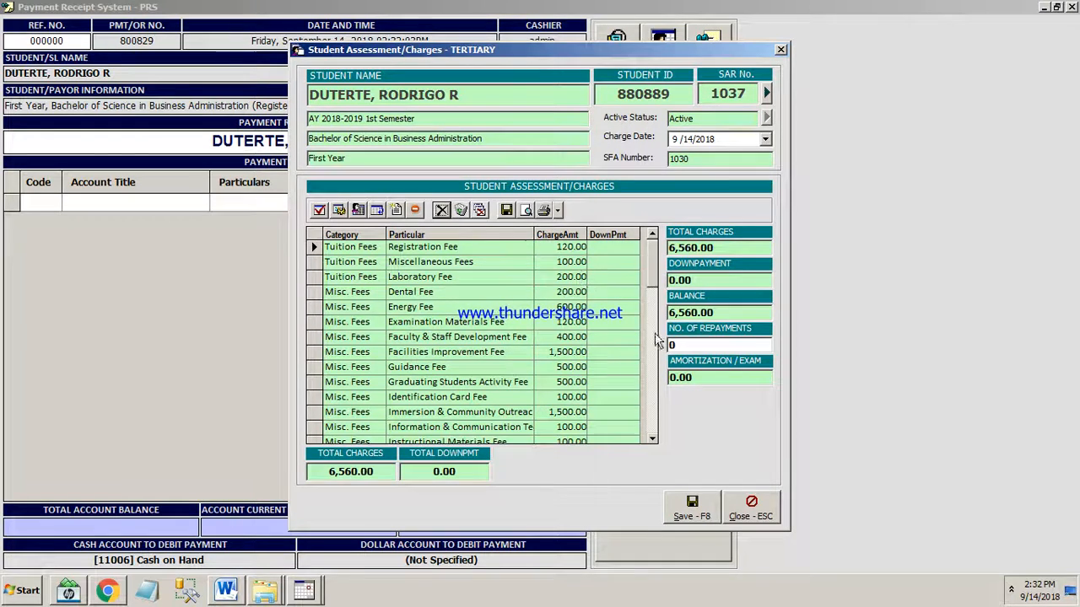
scroll(651, 376, "down", 1)
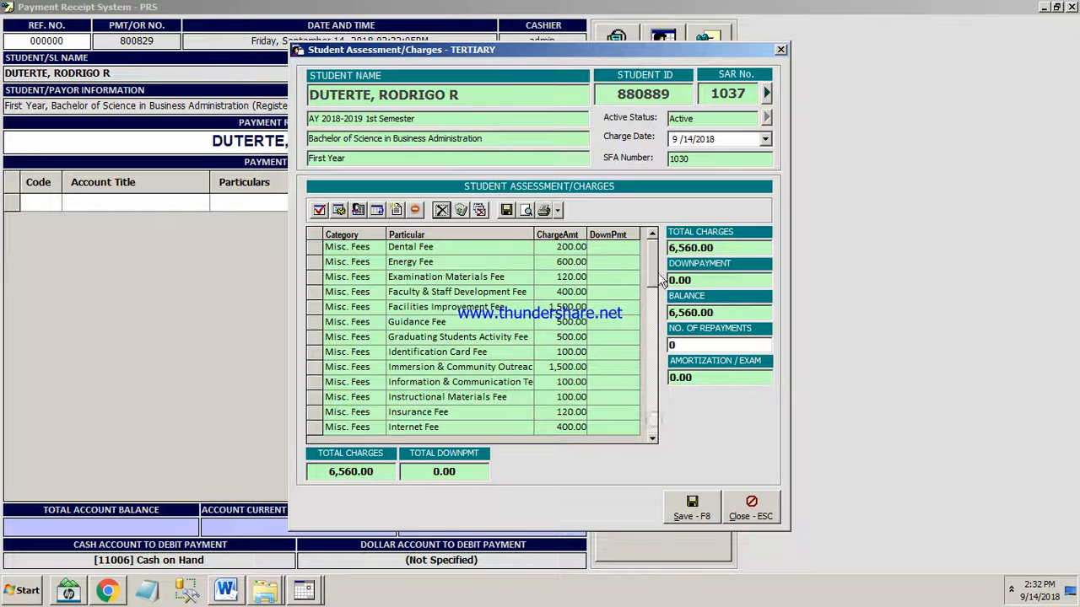
scroll(663, 287, "up", 1)
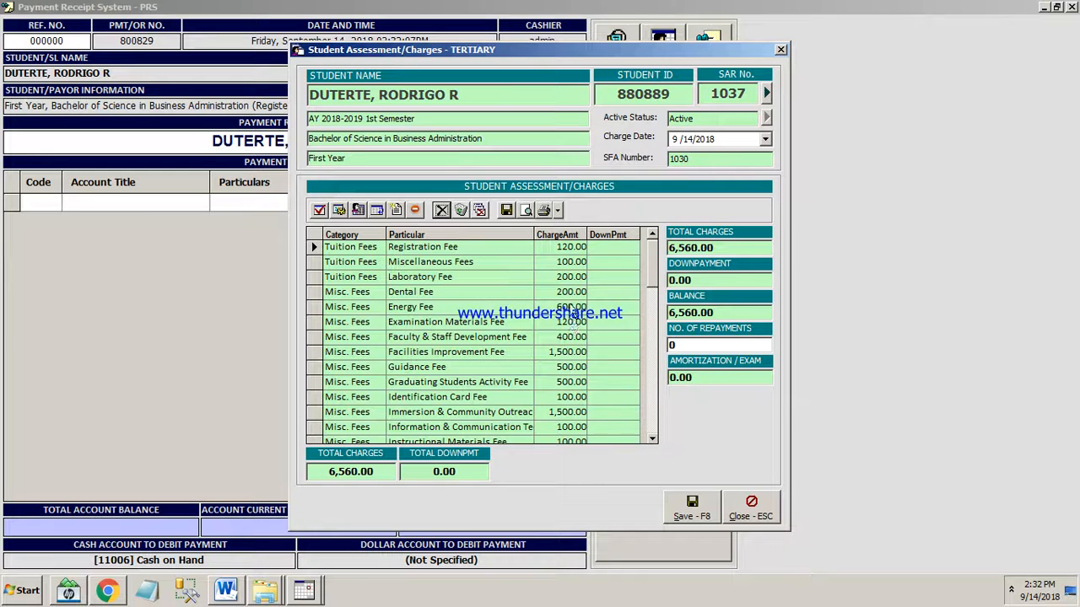
Set the charge amount of the Dental Fee item to 250.00.
left_click(572, 278)
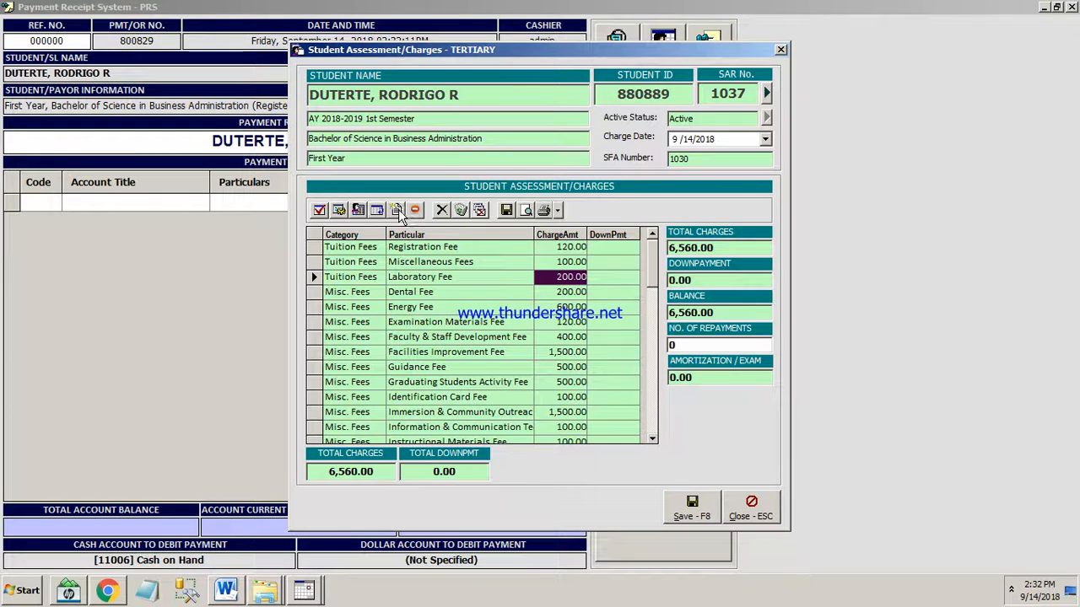
left_click(432, 307)
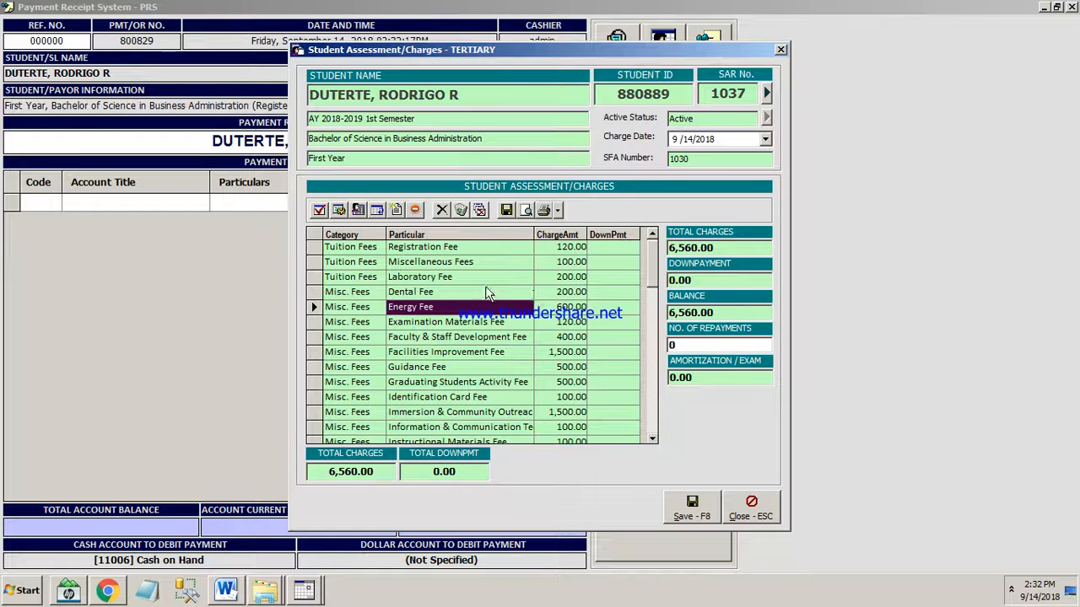
left_click(568, 292)
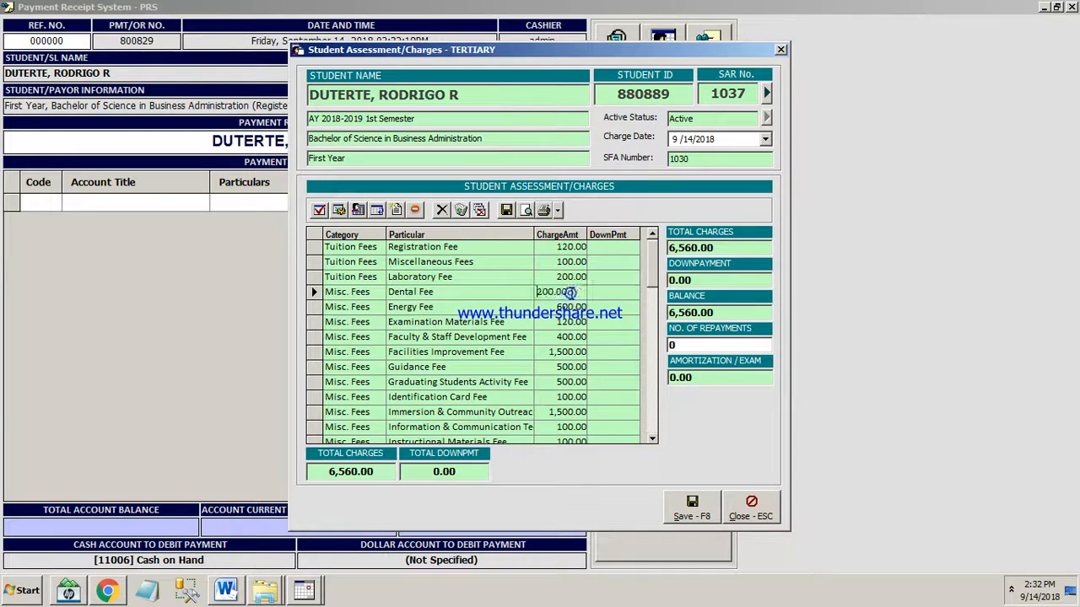
double_click(570, 293)
type("250")
key("Return")
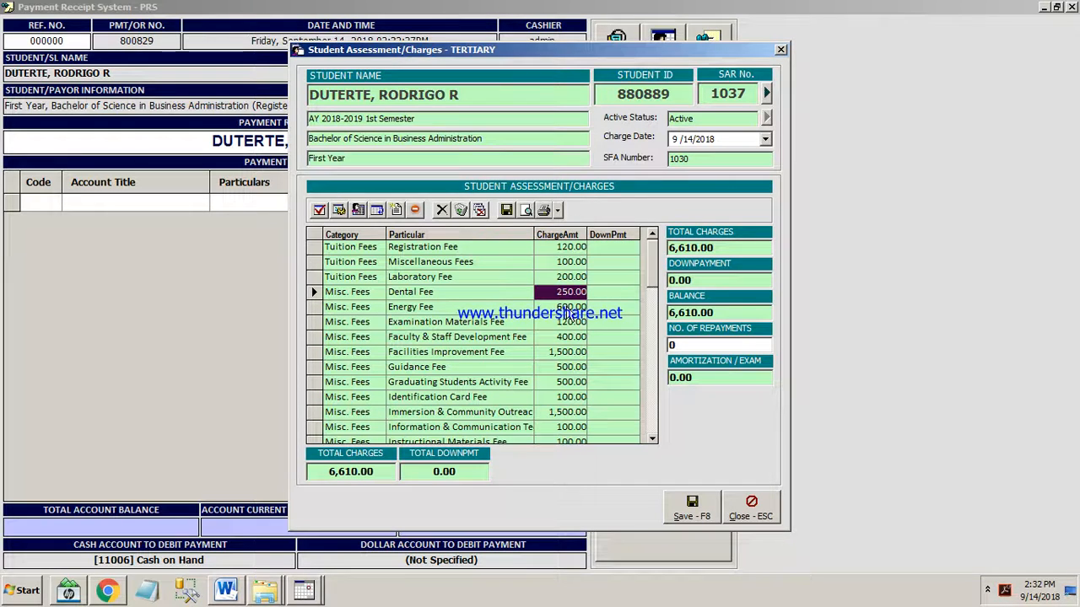
Replace all charge items with newly generated charges based on the student's year level and save the assessment.
left_click(461, 210)
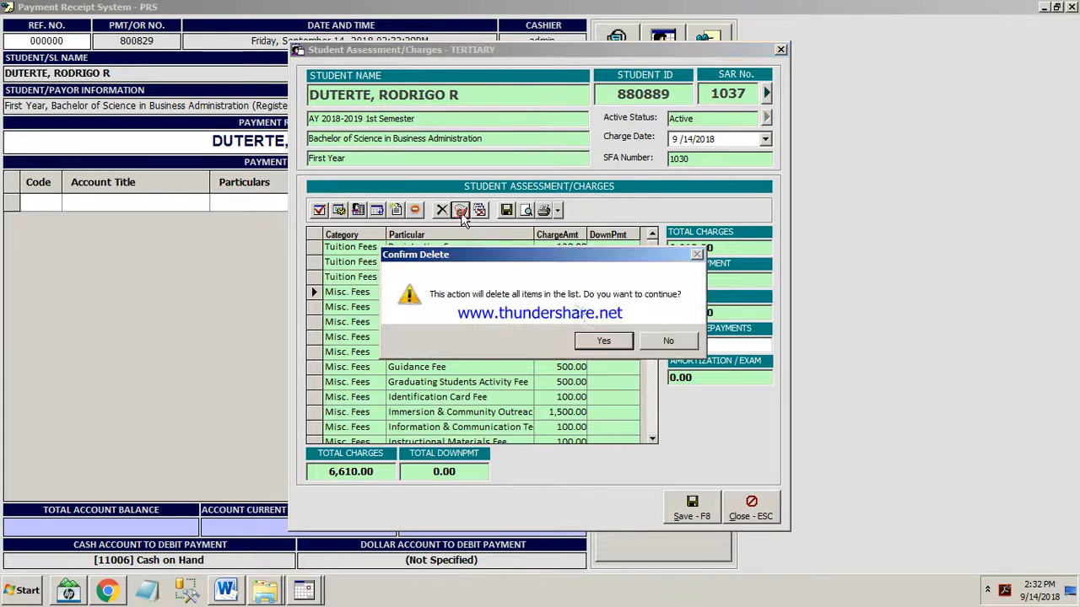
left_click(602, 342)
left_click(338, 210)
left_click(606, 340)
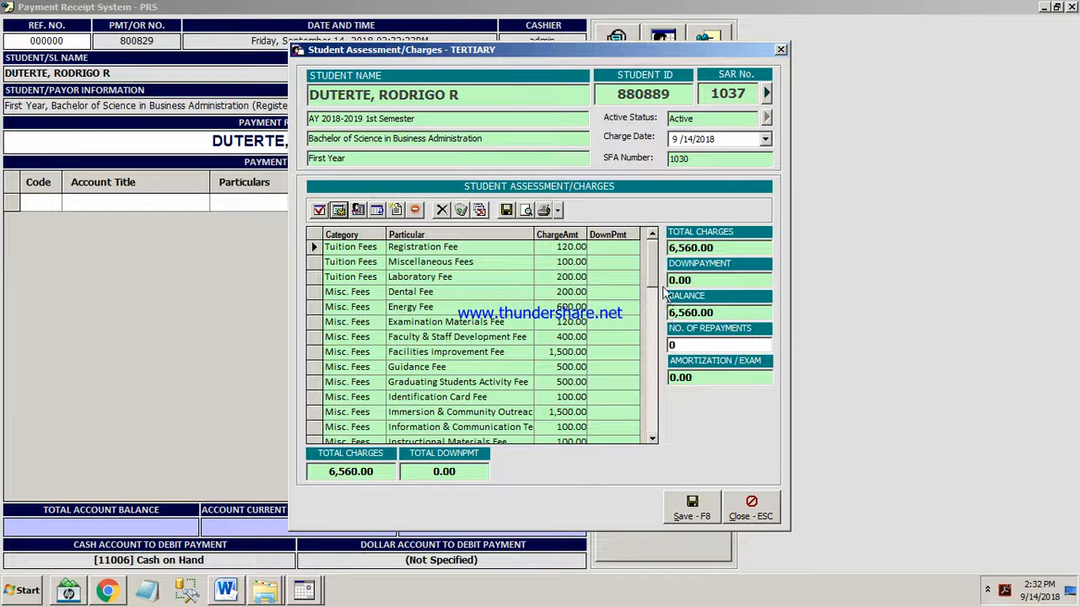
scroll(658, 420, "down", 1)
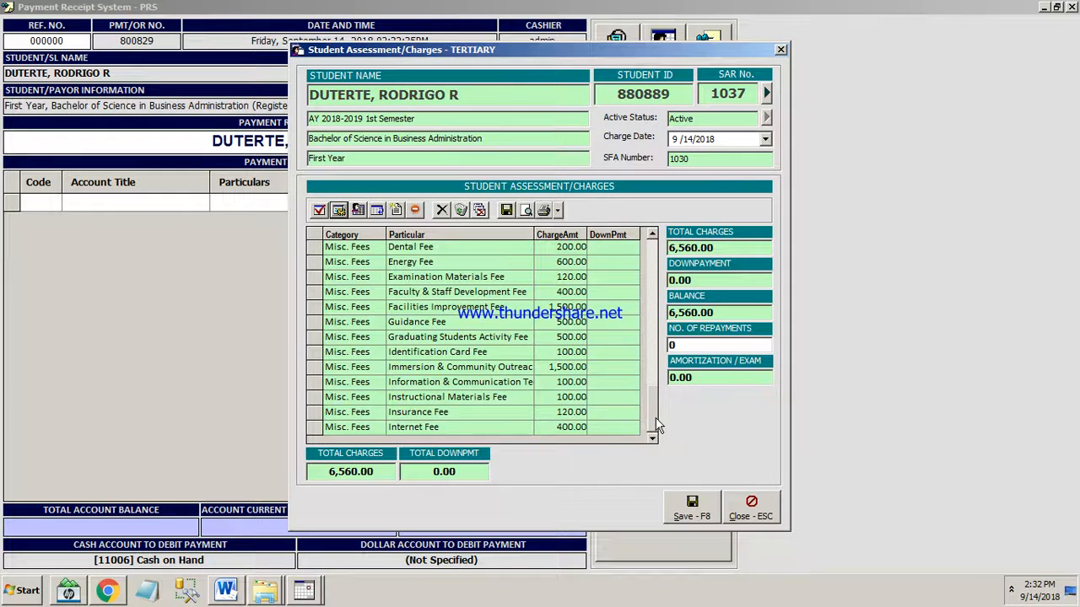
left_click(692, 507)
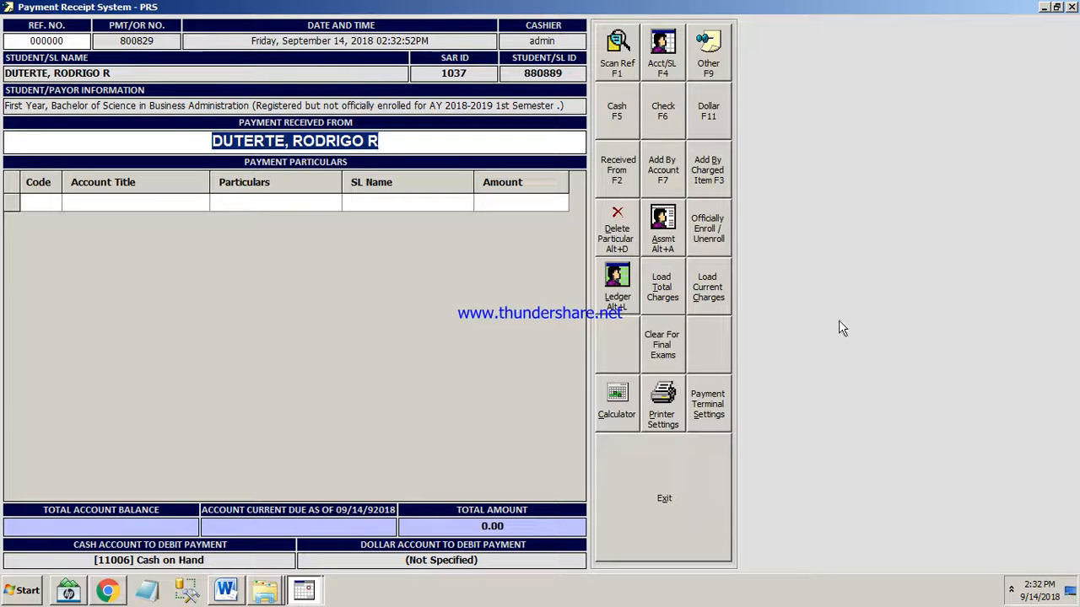
Check the posted tuition and miscellaneous fee debits in the student's account ledger and close it.
left_click(617, 283)
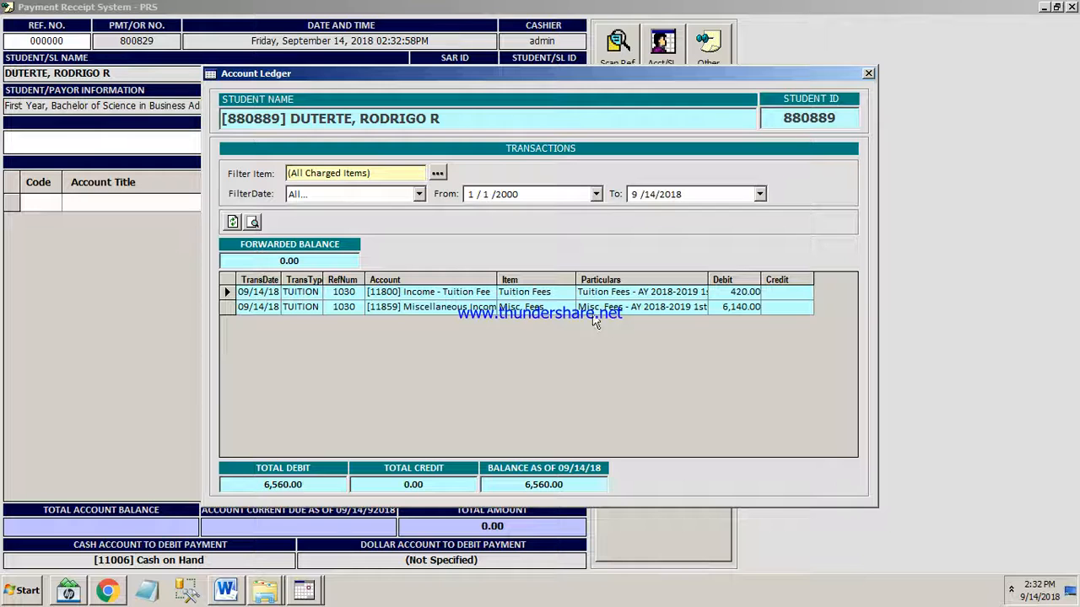
left_click_drag(444, 121, 98, 123)
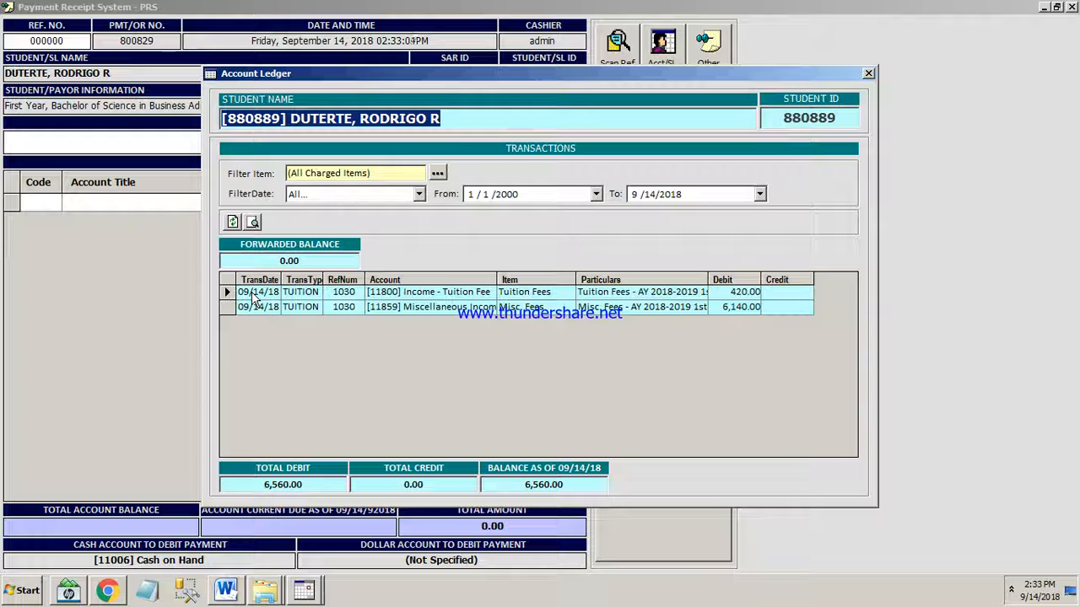
left_click(544, 294)
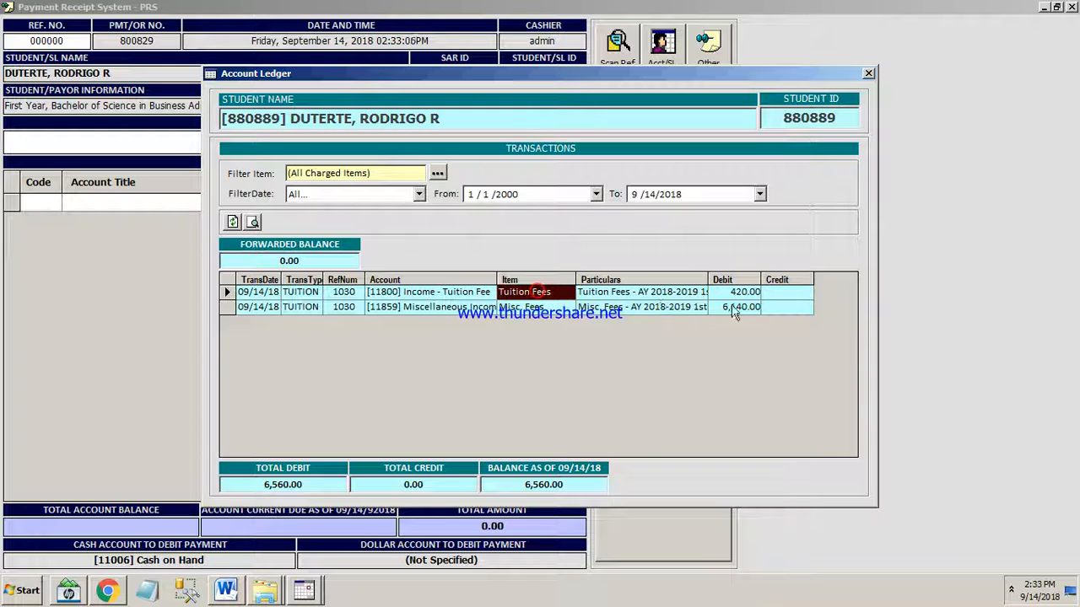
left_click(740, 295)
left_click(540, 309)
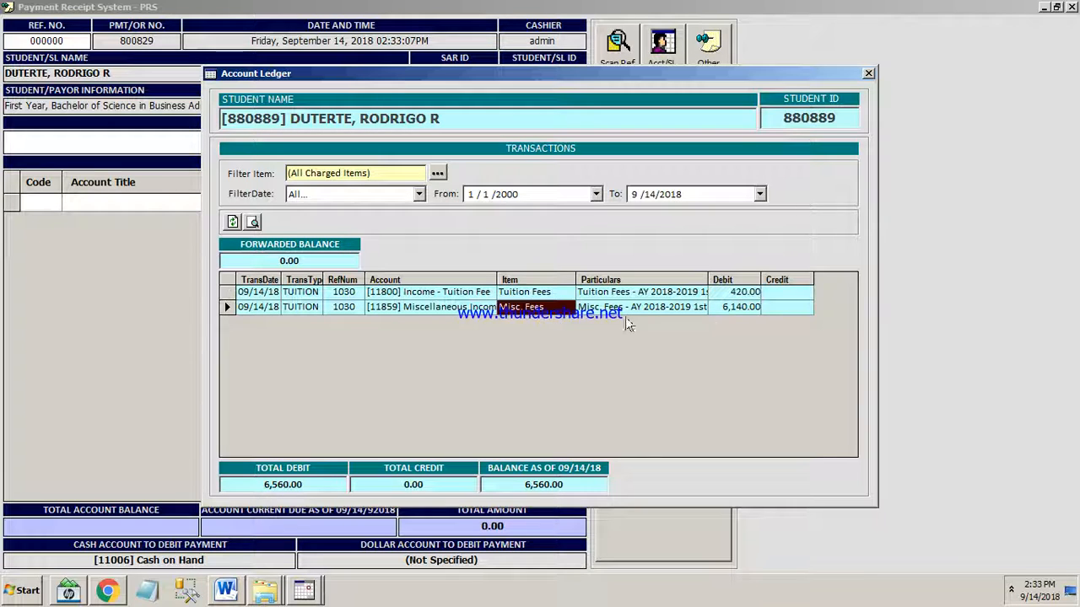
left_click(738, 309)
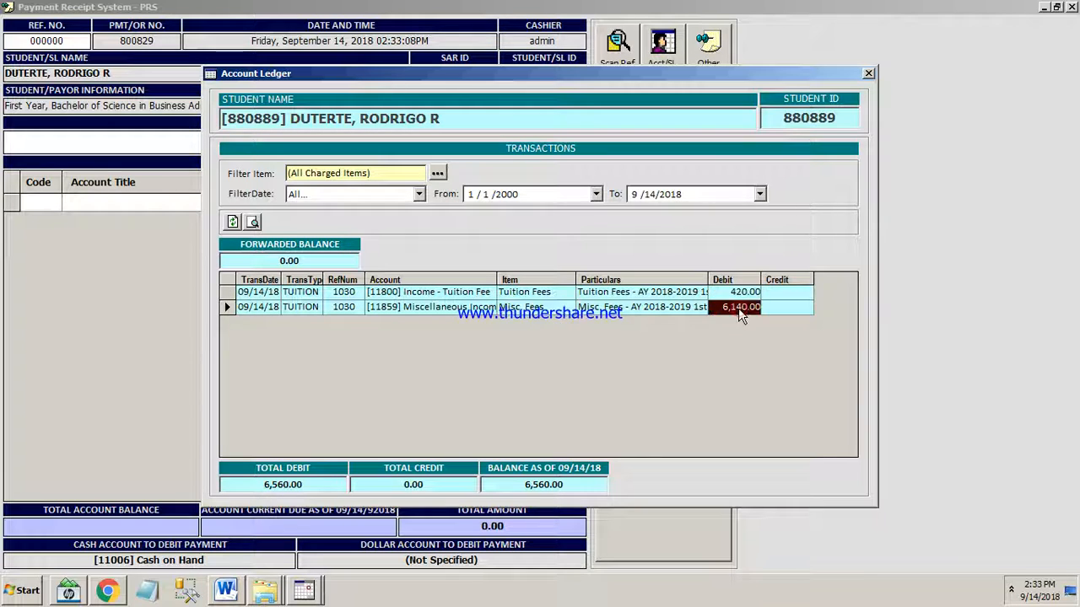
left_click(869, 74)
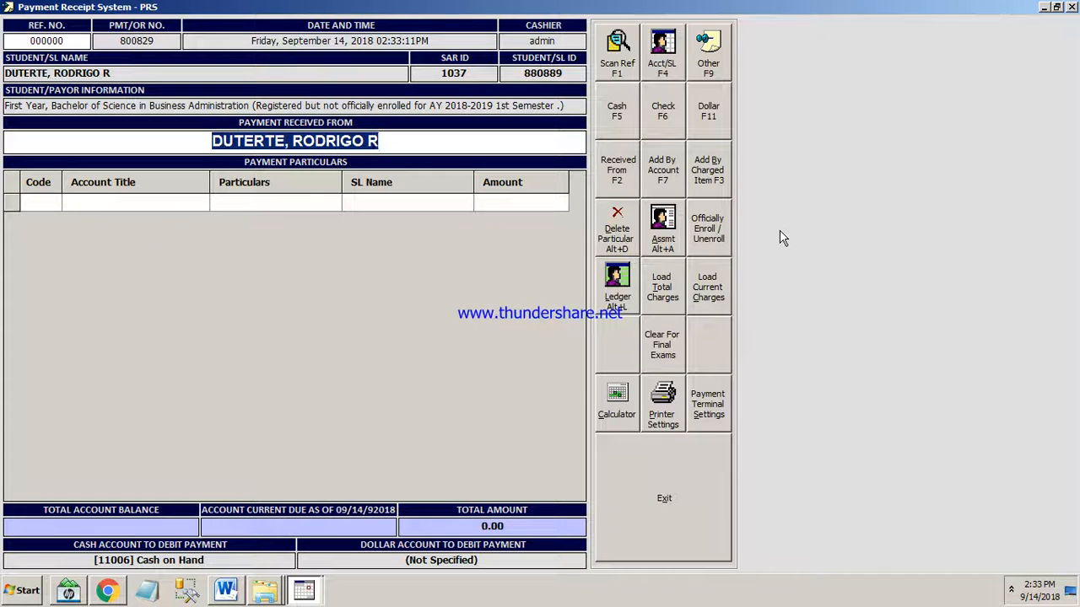